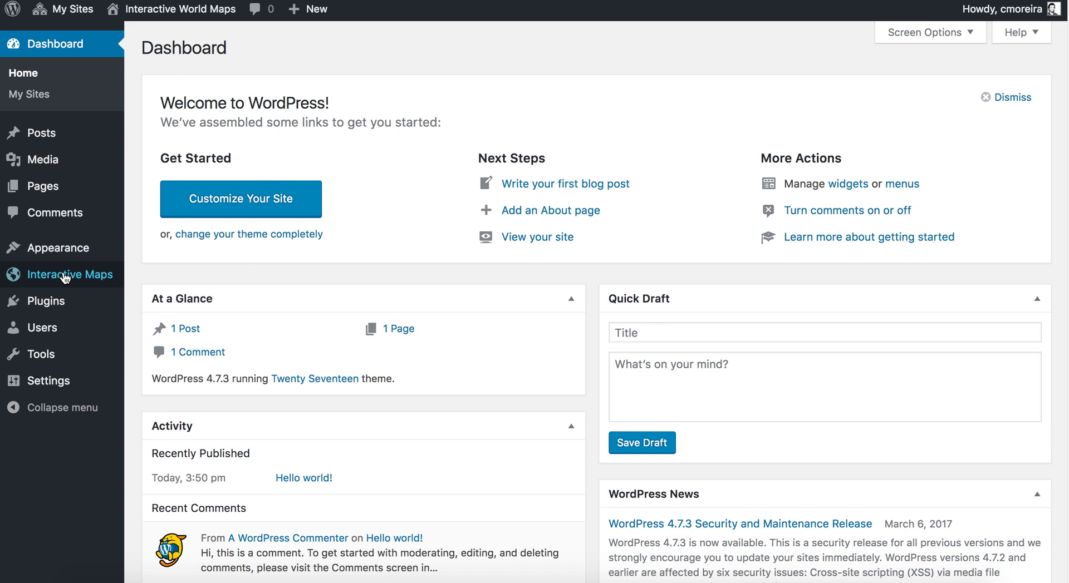
- Open Add New Map from the Interactive Maps menu in the admin sidebar
mouse_move(56, 280)
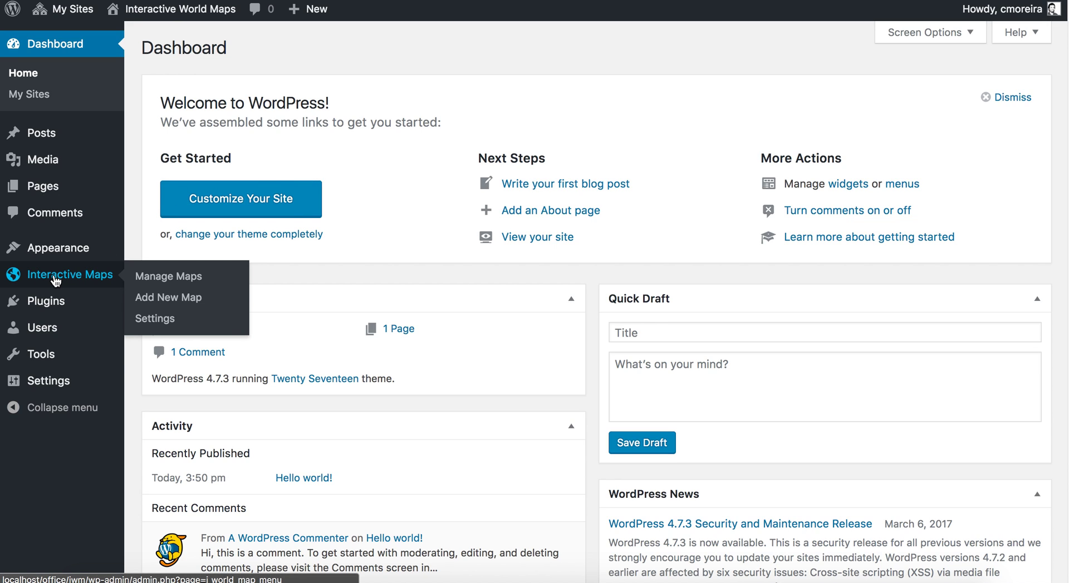
left_click(180, 301)
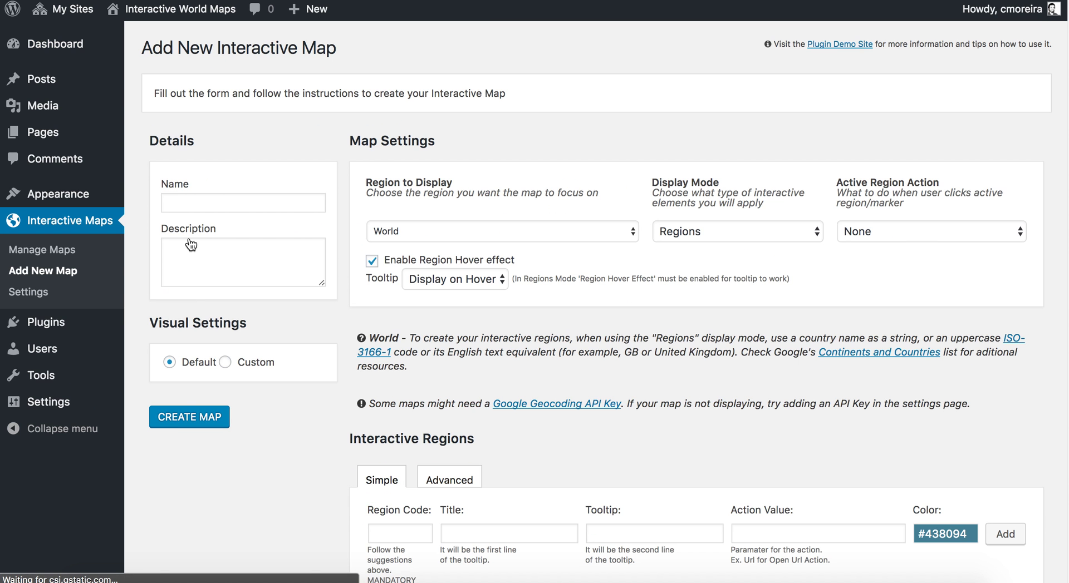
- Name the map 'Us Map' and switch Visual Settings to Custom
left_click(198, 205)
type("Us Map")
key("Tab")
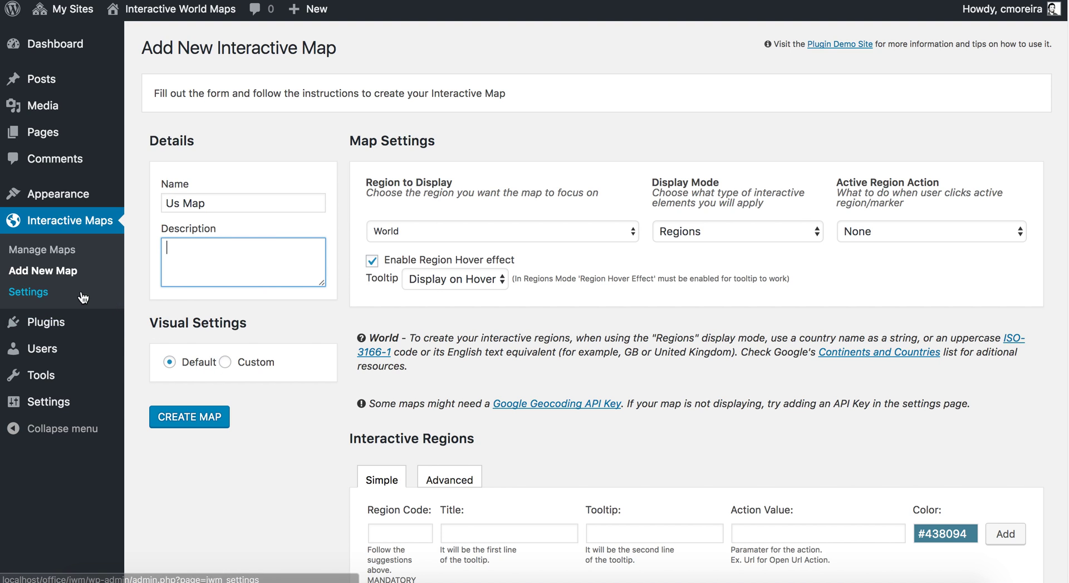
left_click(225, 363)
- Try light green as the map background, then set it back to white #FFFFFF
scroll(333, 329, "down", 3)
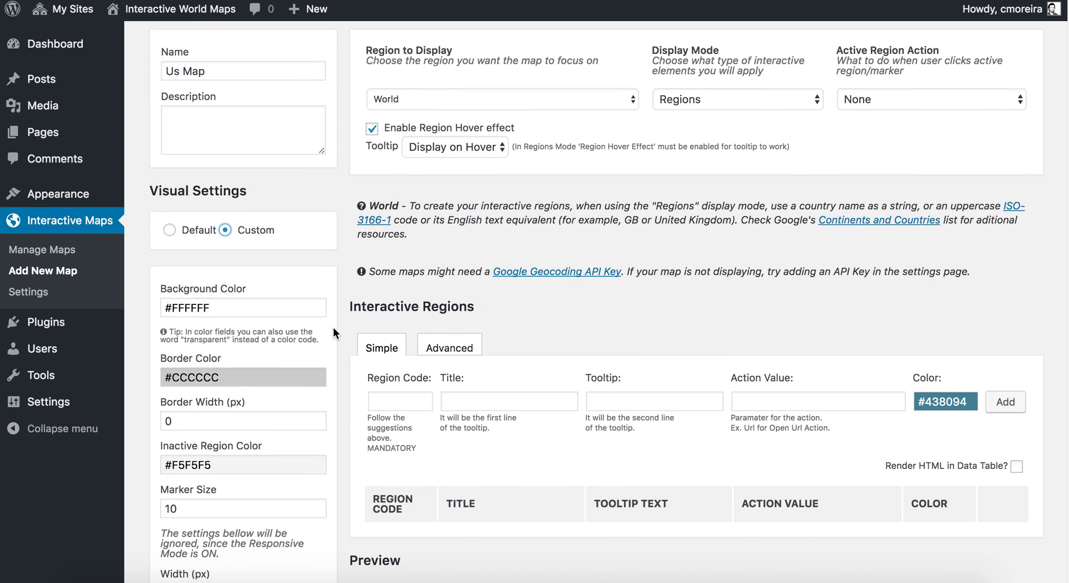
scroll(333, 327, "down", 1)
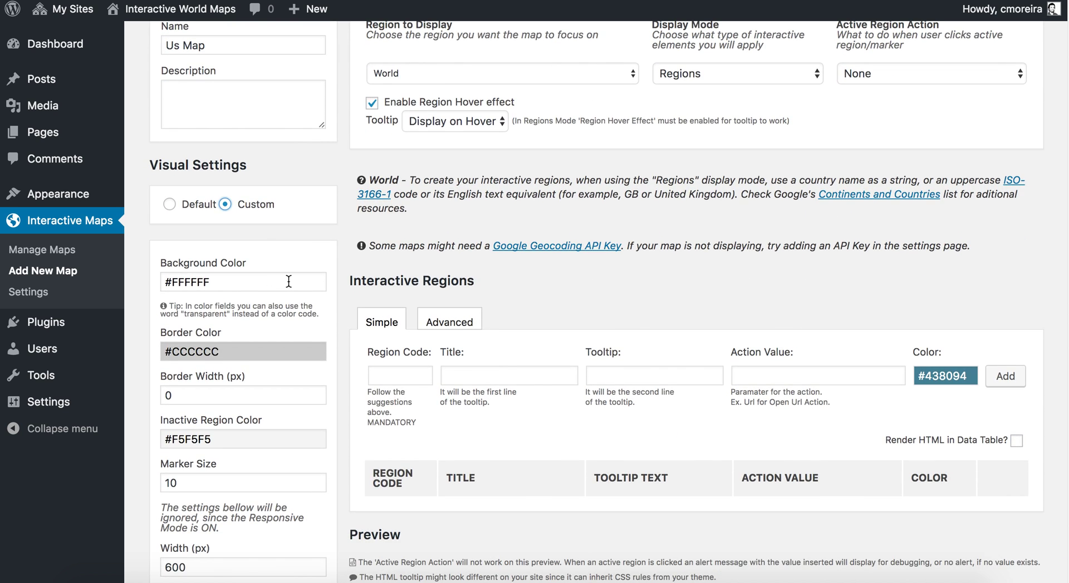
scroll(289, 281, "down", 7)
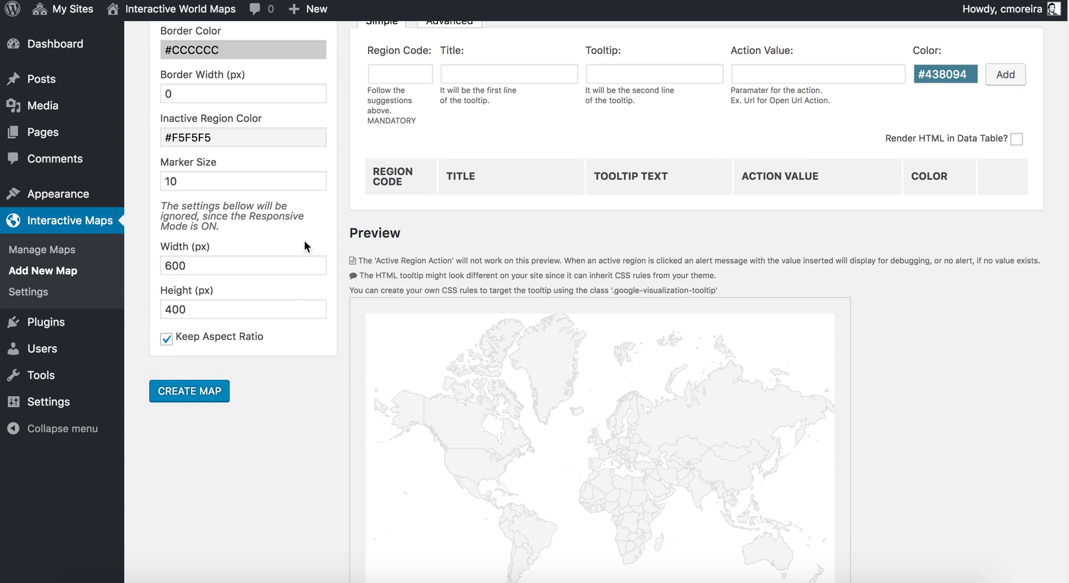
scroll(300, 84, "up", 2)
left_click(272, 56)
left_click_drag(234, 107, 220, 123)
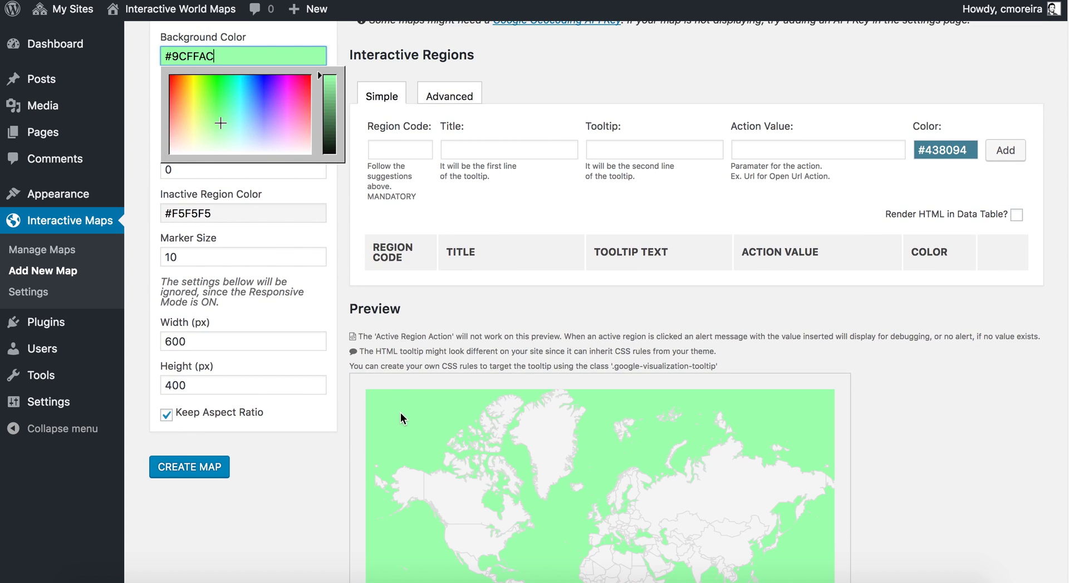
left_click_drag(243, 126, 238, 162)
left_click(334, 179)
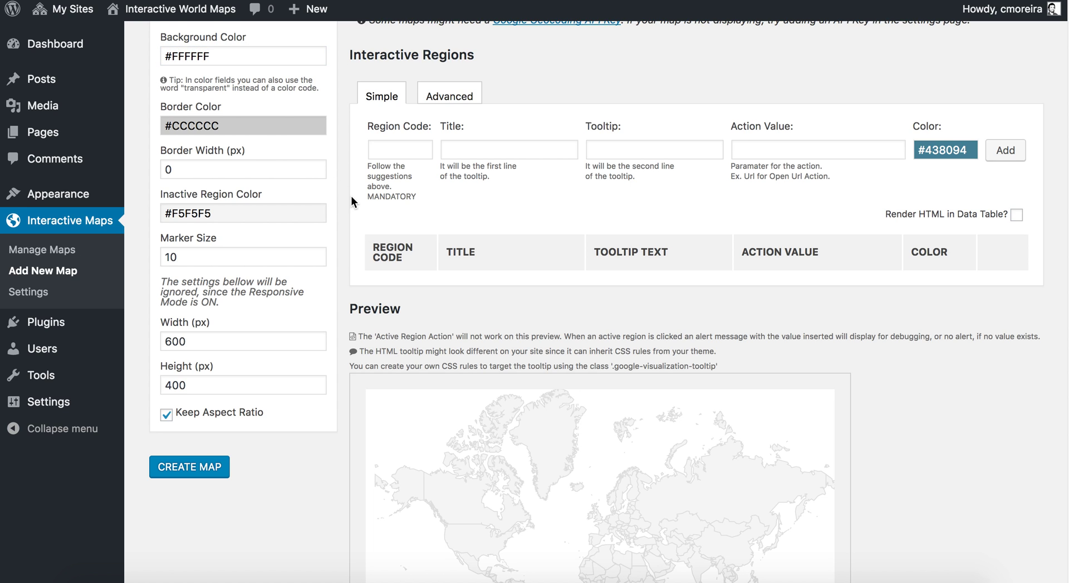
scroll(351, 196, "up", 1)
scroll(352, 196, "up", 1)
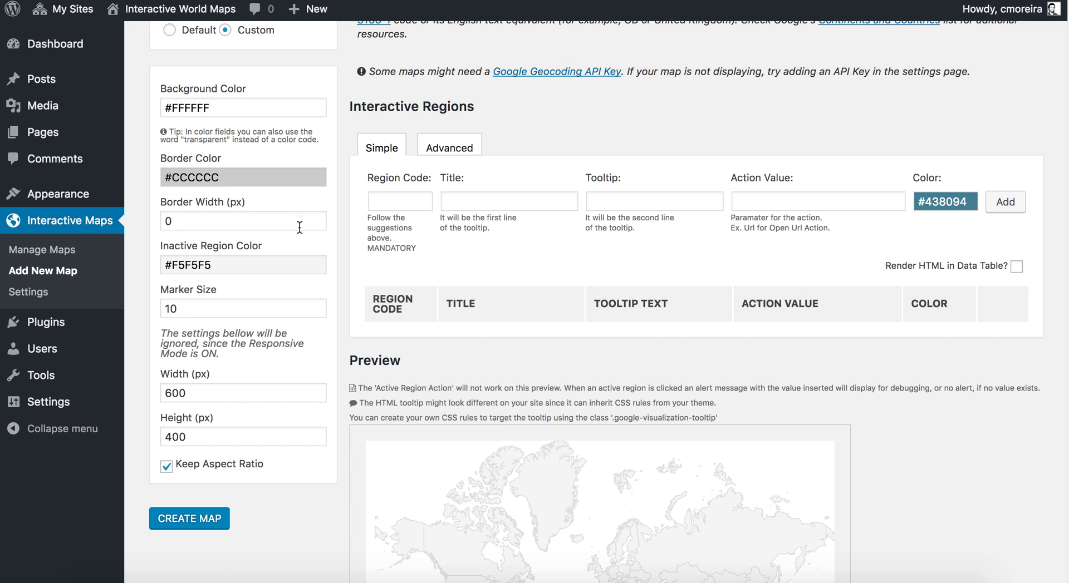
scroll(309, 333, "up", 5)
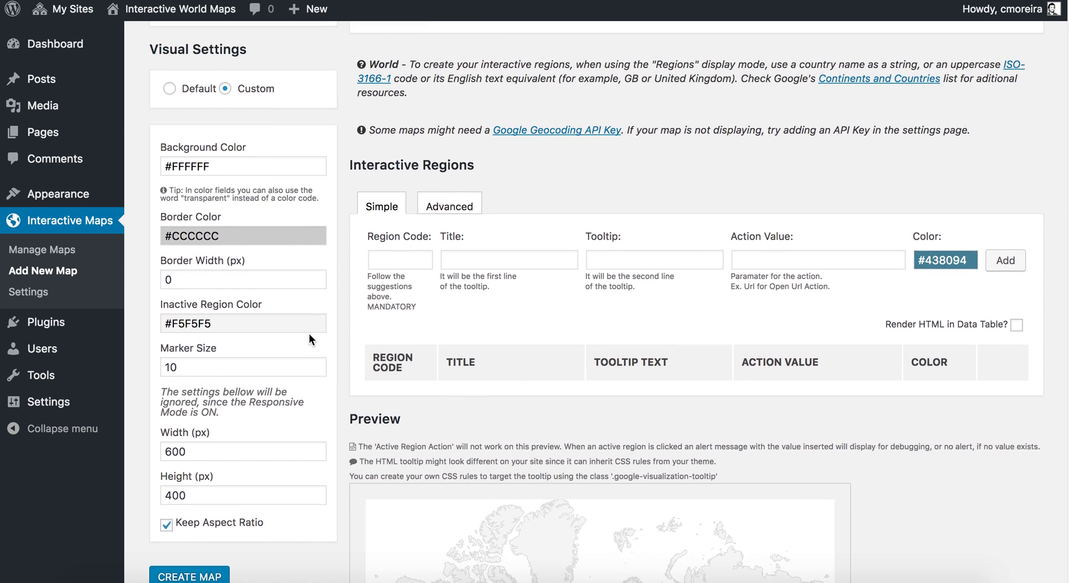
scroll(309, 333, "up", 3)
scroll(309, 333, "down", 10)
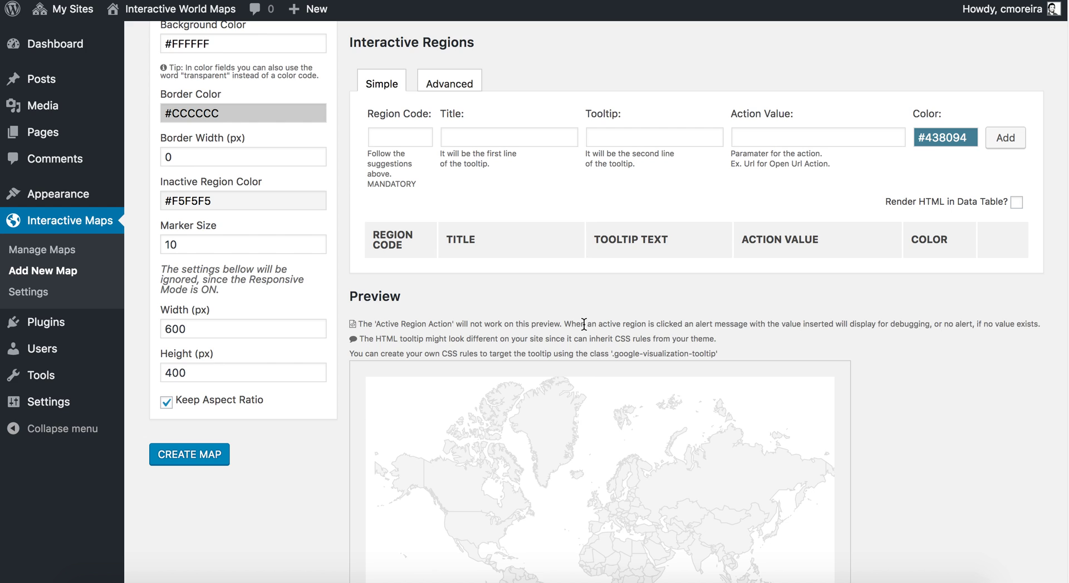
scroll(584, 324, "up", 1)
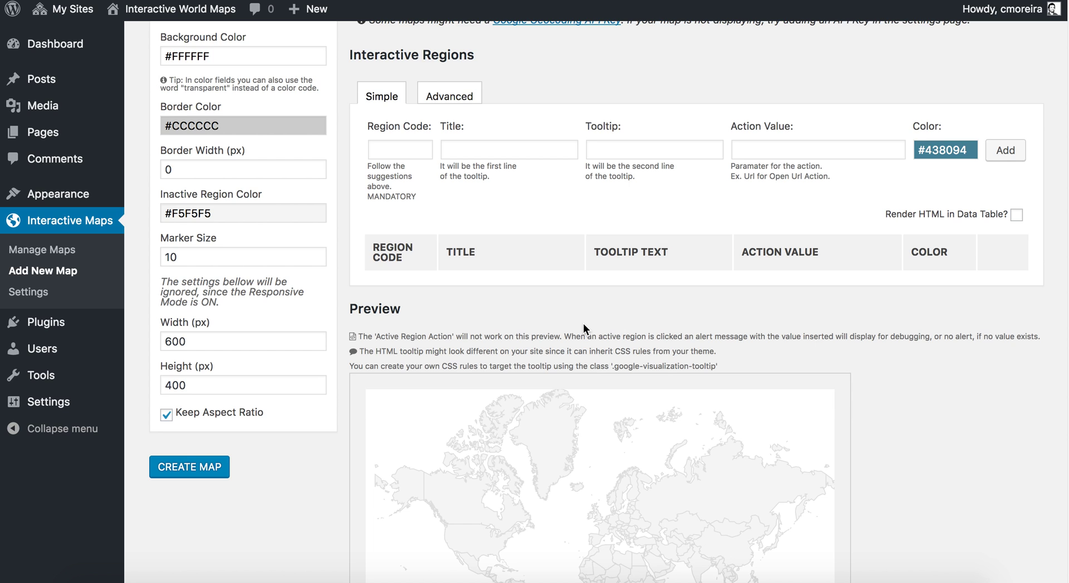
scroll(583, 328, "up", 10)
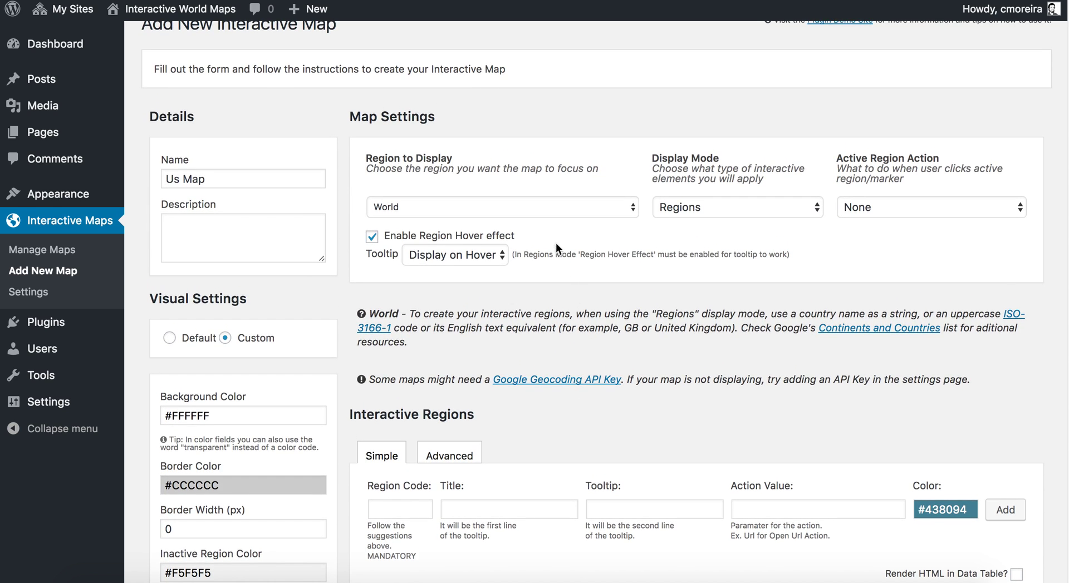
- Preview United States of America as the region, then choose United States of America - States
left_click(532, 209)
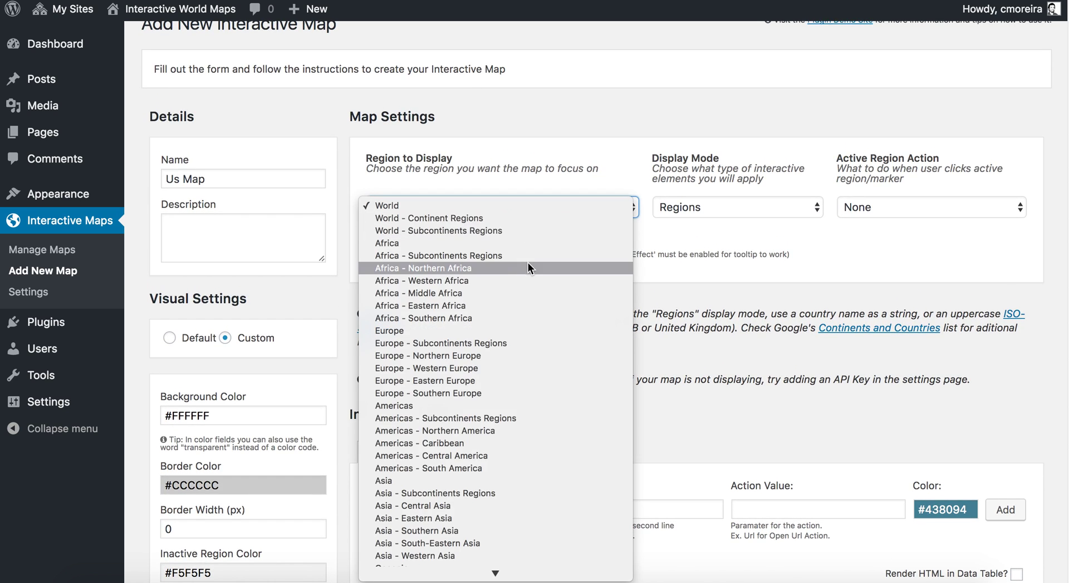
scroll(527, 262, "down", 10)
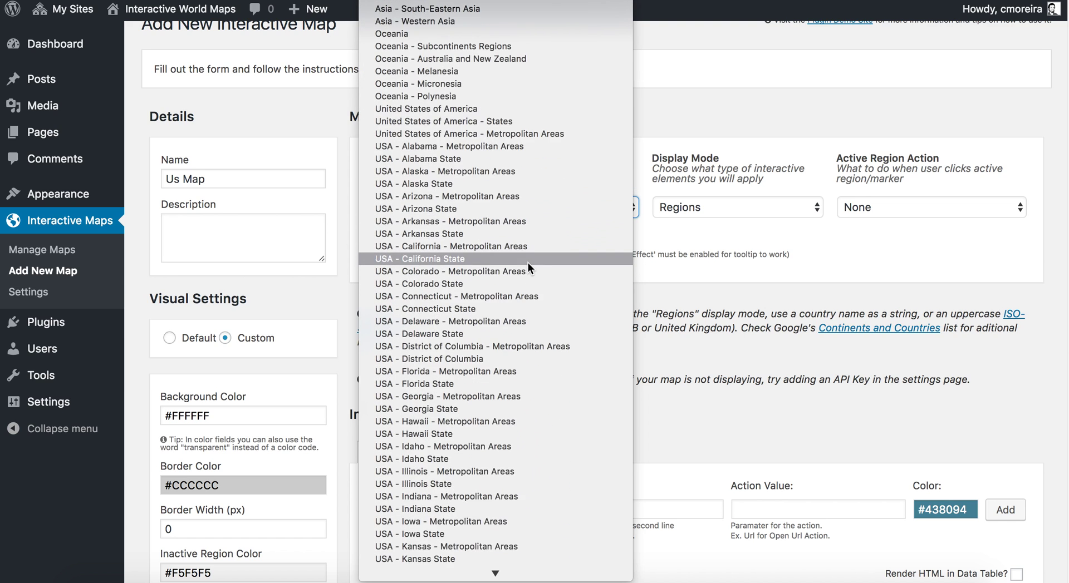
scroll(528, 262, "up", 4)
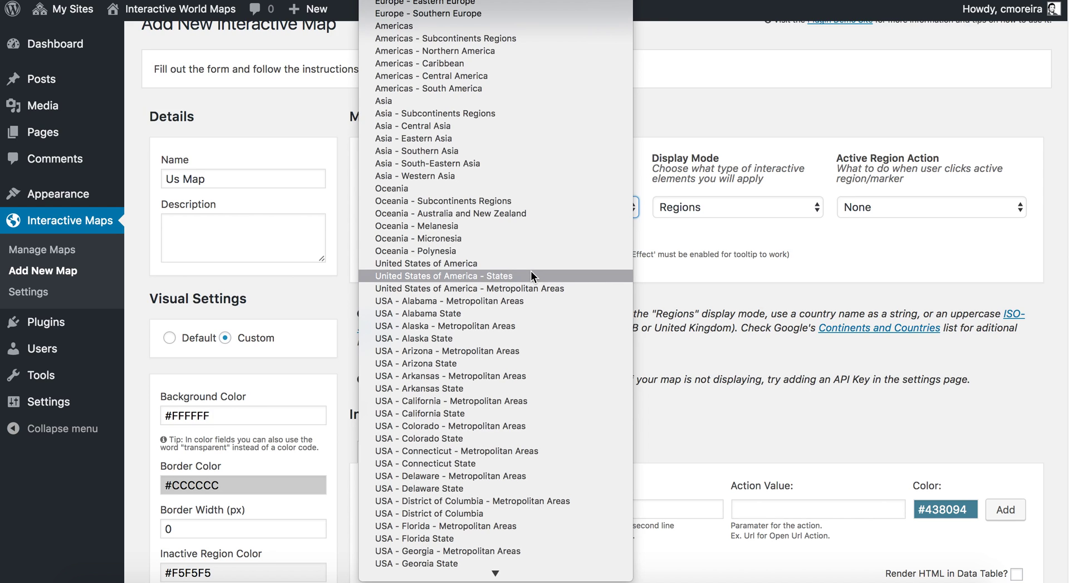
left_click(496, 267)
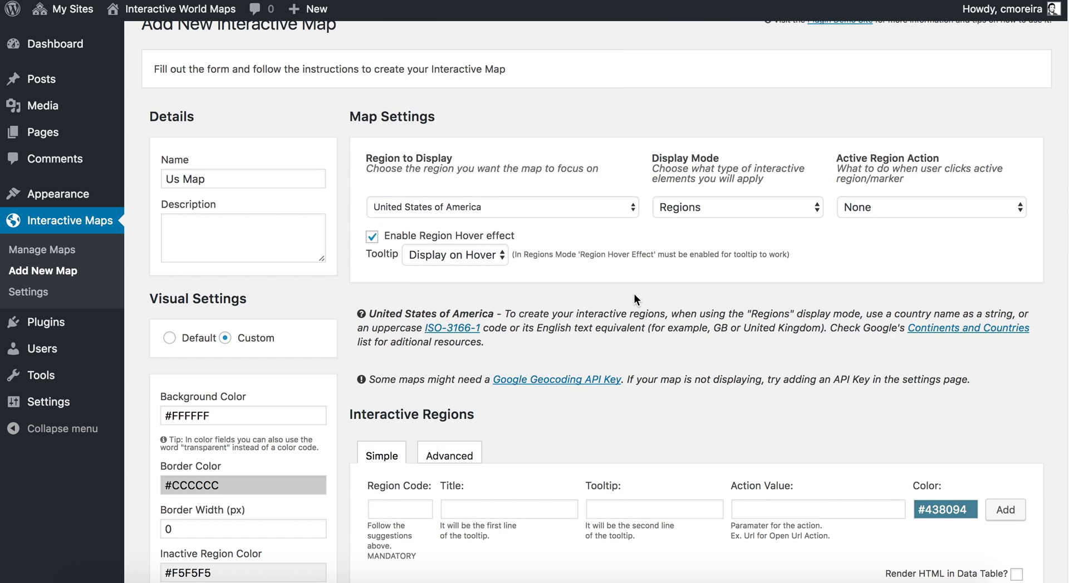
scroll(633, 294, "down", 10)
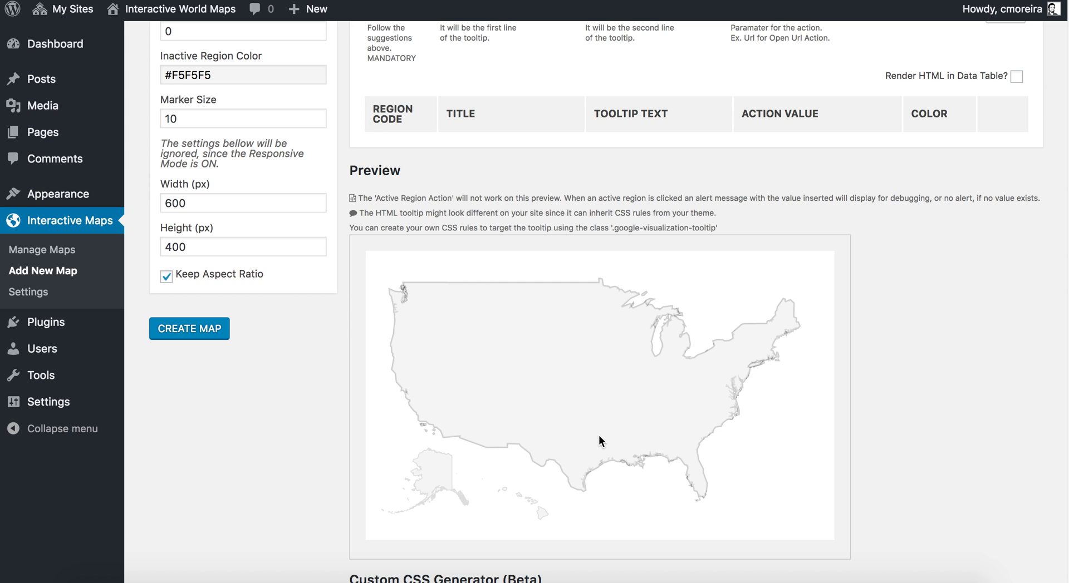
scroll(571, 321, "up", 10)
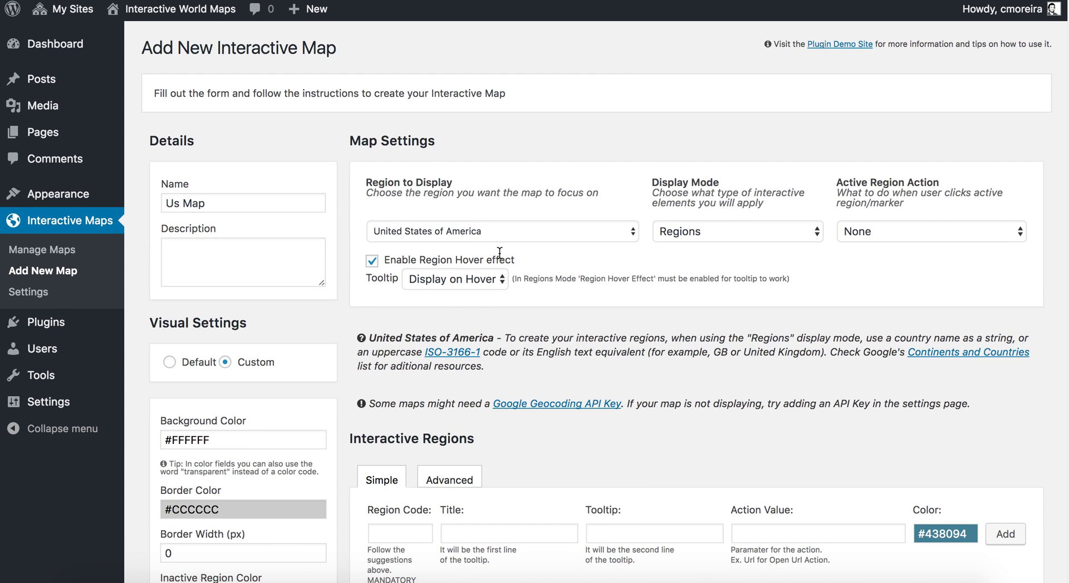
left_click(484, 229)
left_click(476, 243)
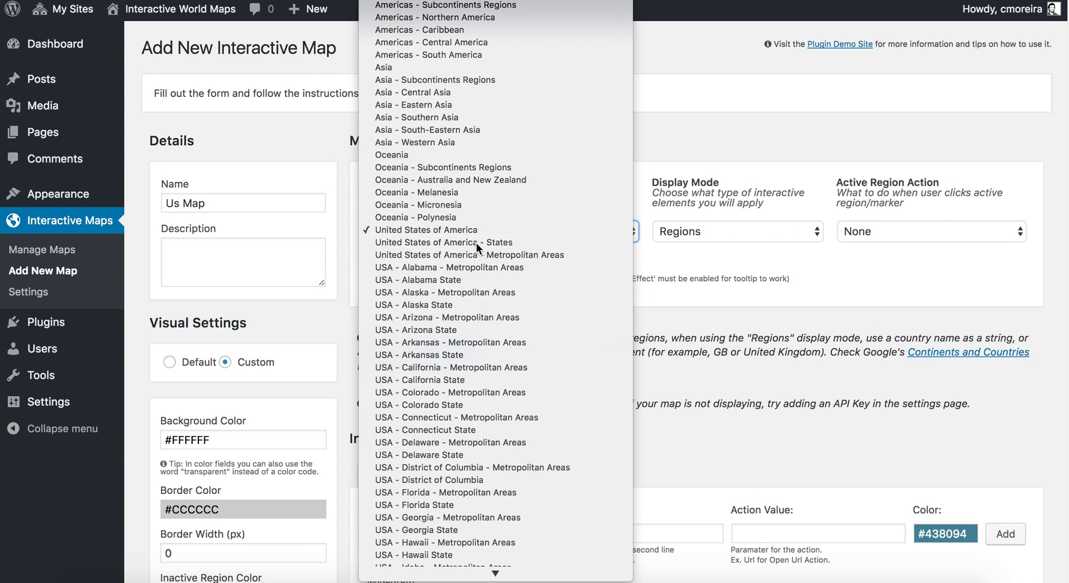
scroll(606, 304, "down", 9)
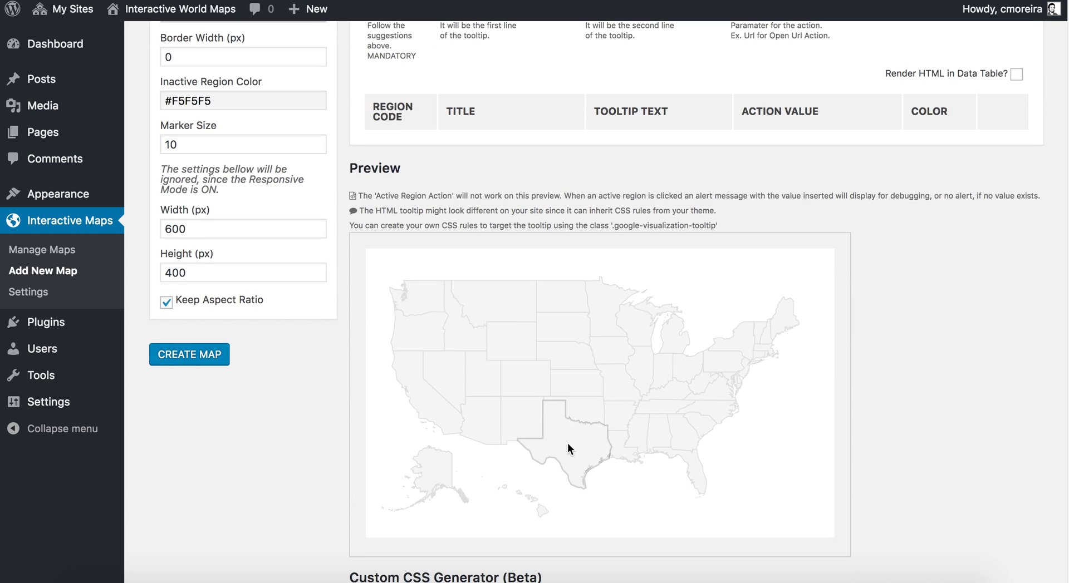
scroll(633, 384, "up", 5)
scroll(633, 383, "up", 3)
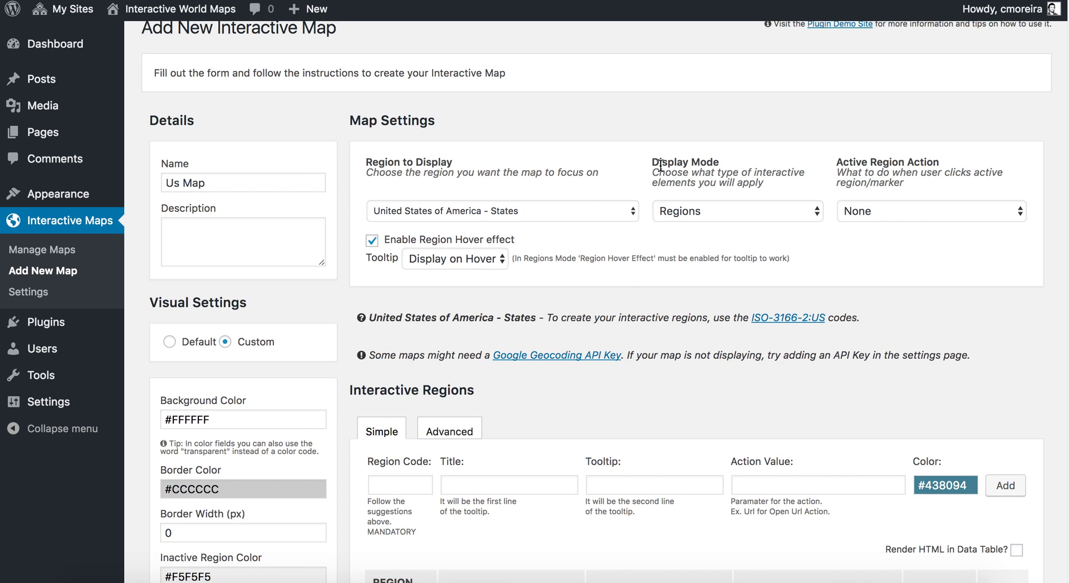
- Keep Regions as the display mode and set the active region action to Display Content Below Map
left_click(716, 213)
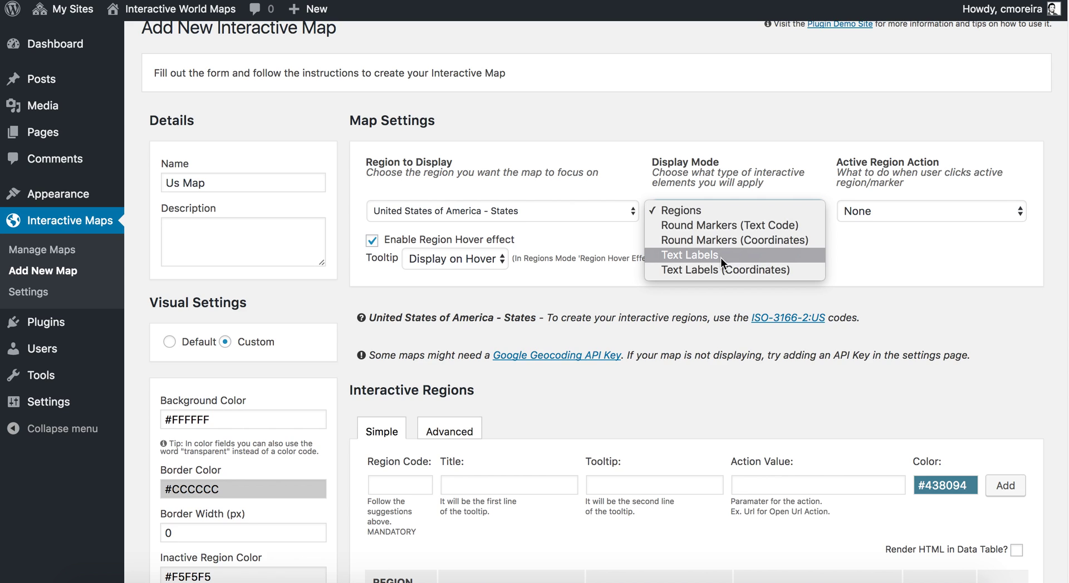
left_click(733, 186)
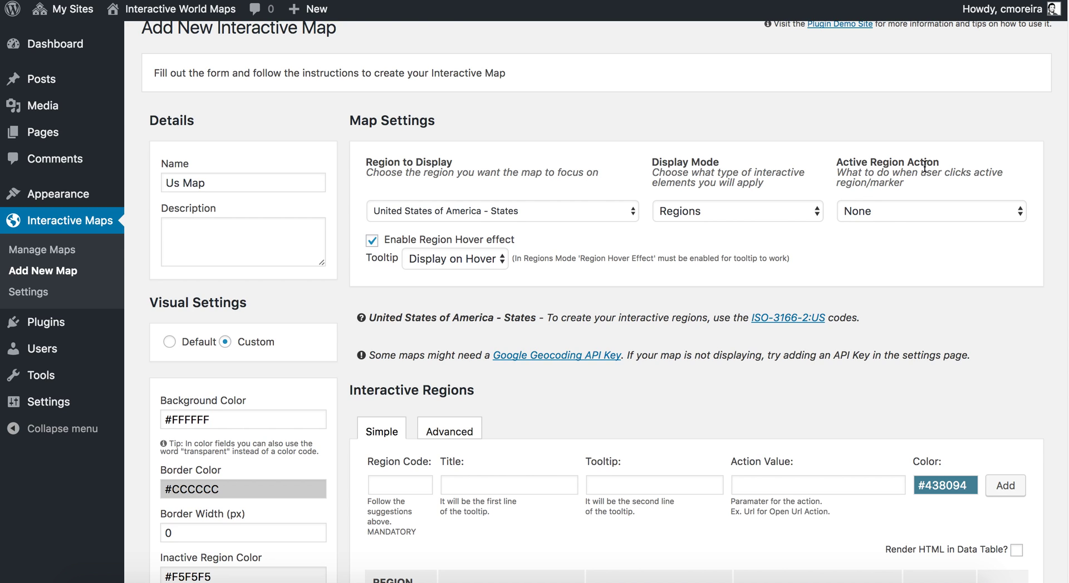
left_click(935, 211)
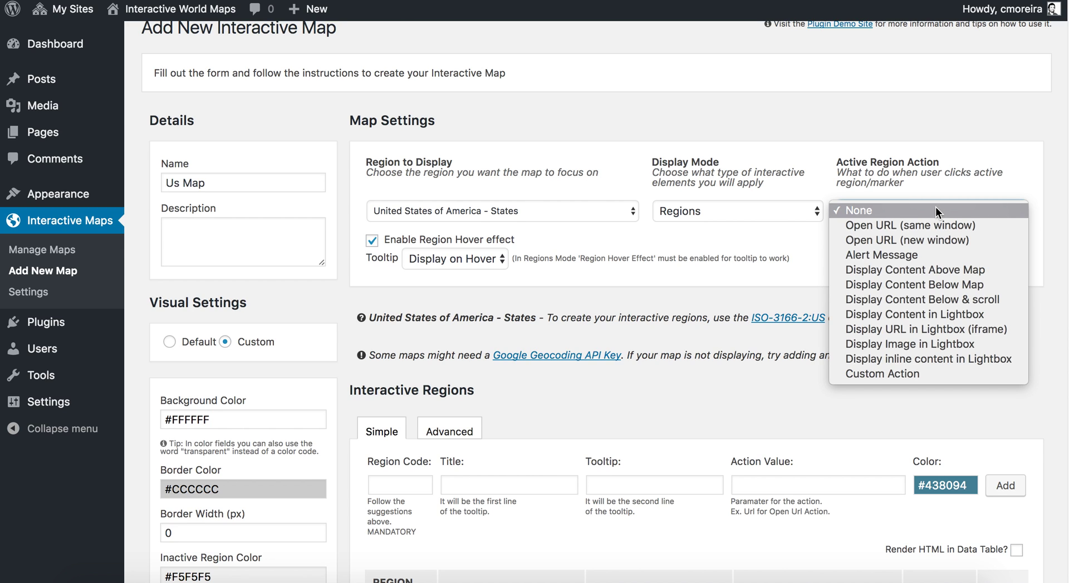
left_click(930, 285)
left_click(757, 260)
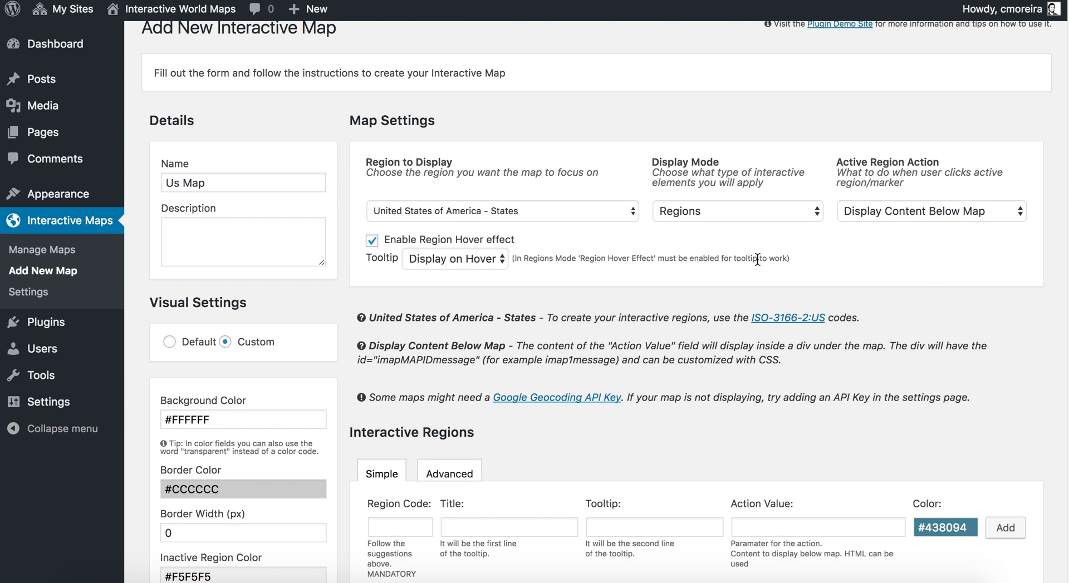
scroll(612, 287, "down", 5)
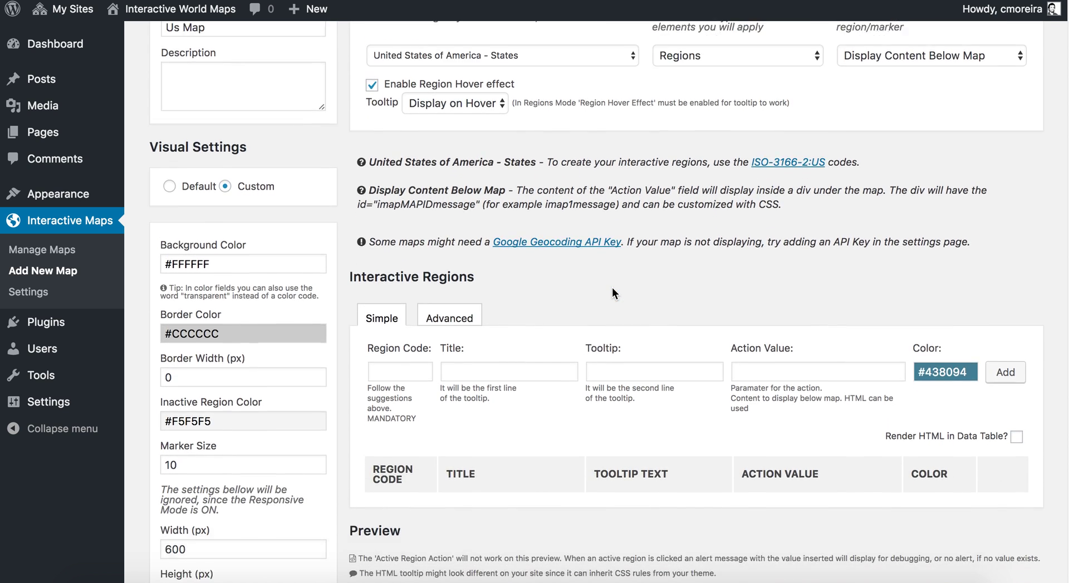
scroll(613, 288, "down", 2)
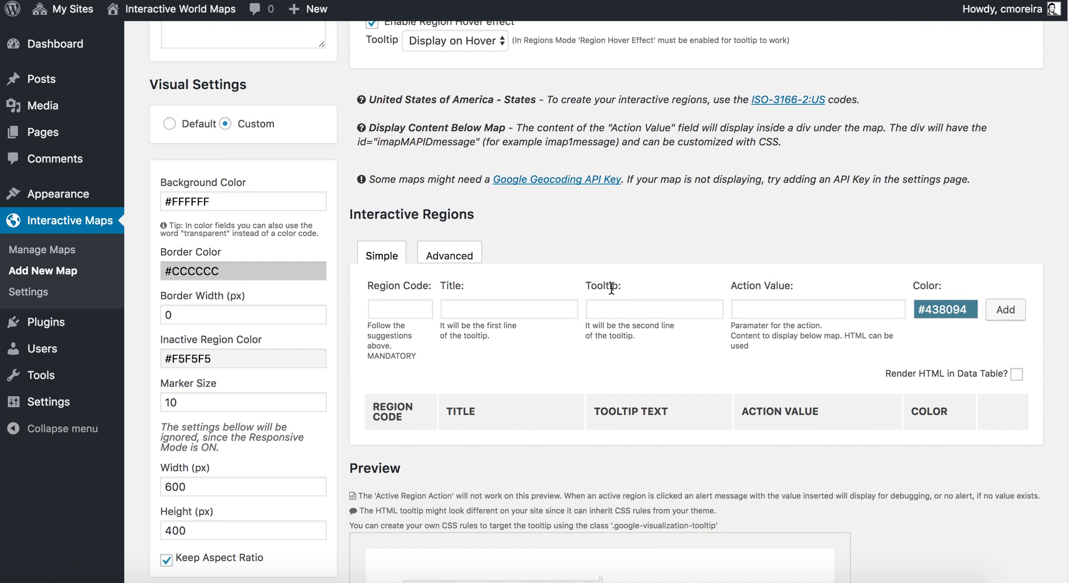
left_click(388, 306)
scroll(583, 240, "up", 1)
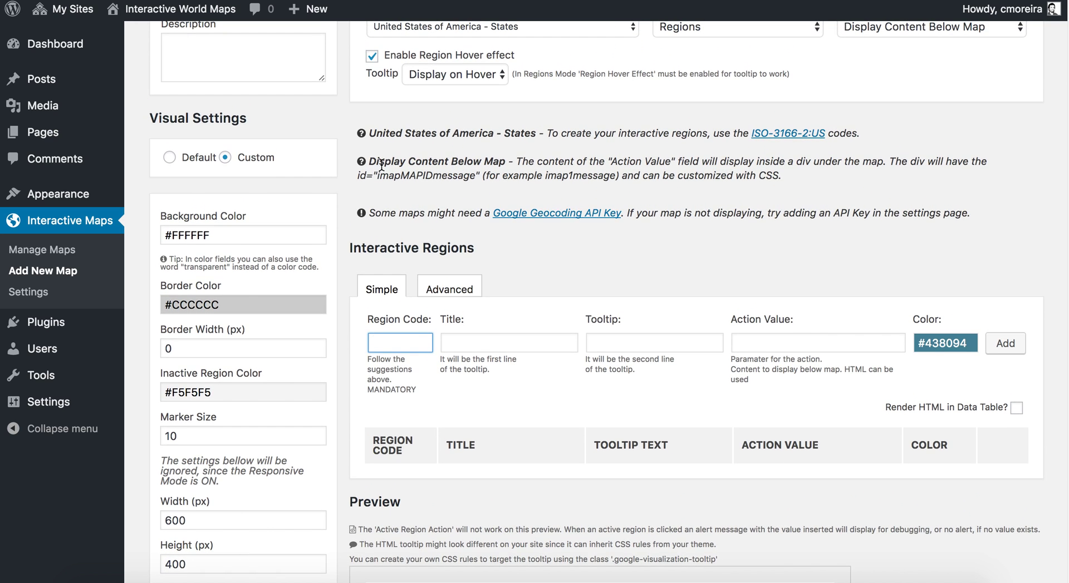
left_click_drag(367, 133, 873, 129)
left_click(873, 128)
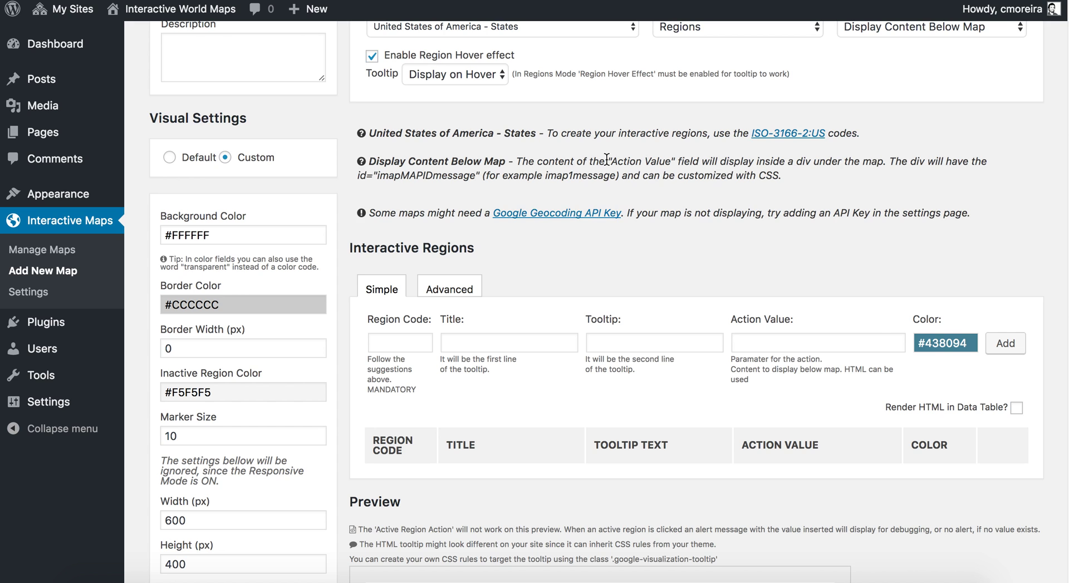
scroll(456, 222, "down", 1)
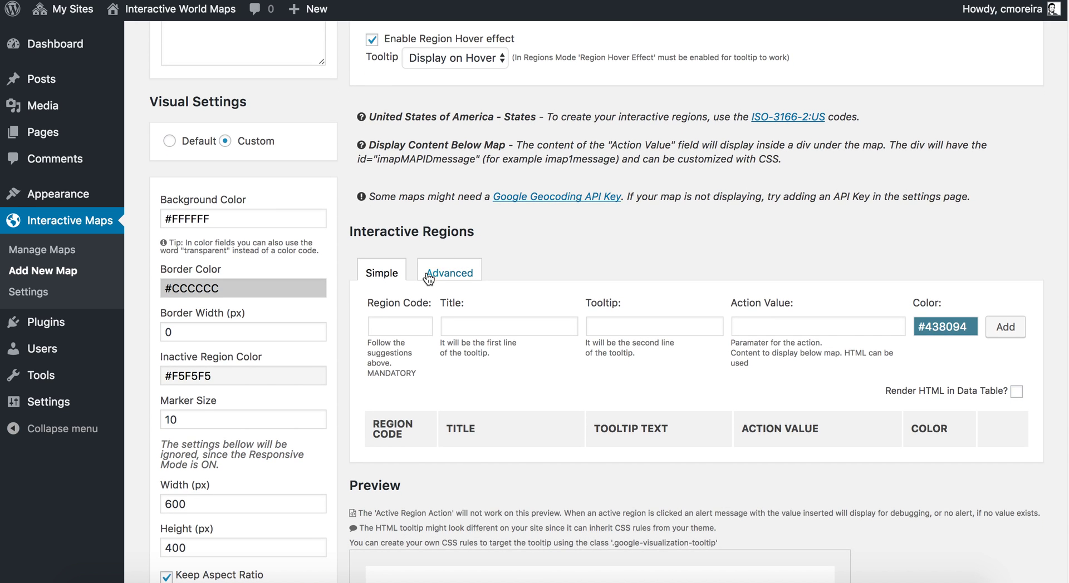
left_click(397, 324)
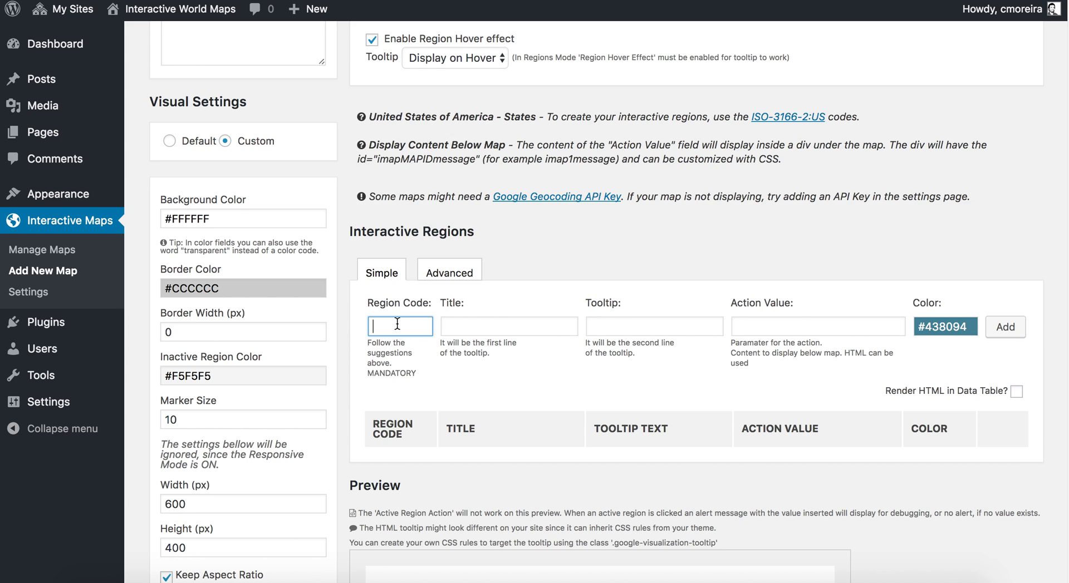
- Add region US-CA 'California' with tooltip 'Example Tooltip' and action text 'This is the value for California'
type("US-CA")
left_click(471, 323)
type("California")
key("Tab")
type("Example Tooltip")
key("Tab")
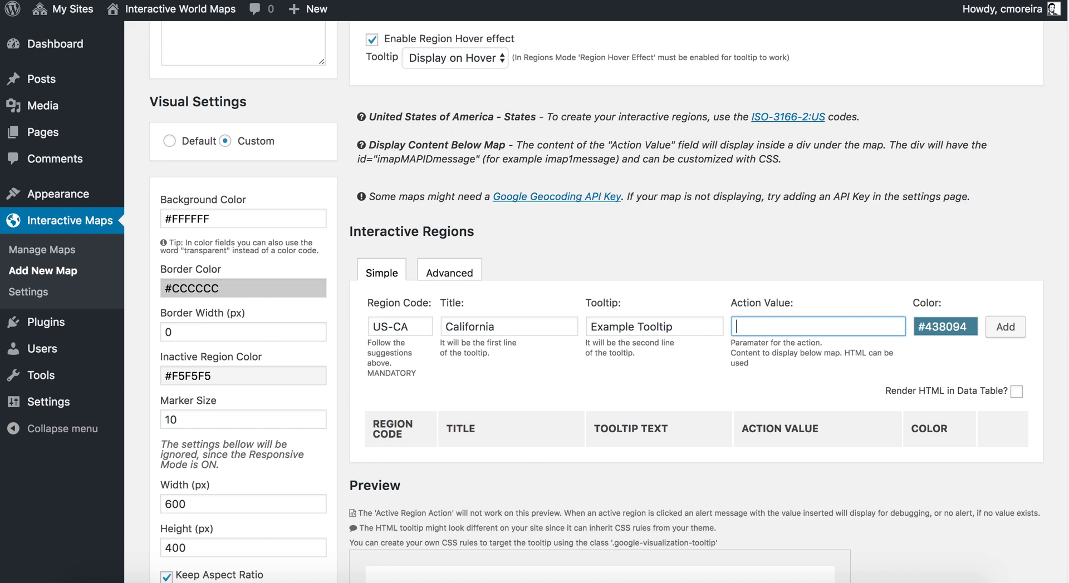
type("This is the value for California")
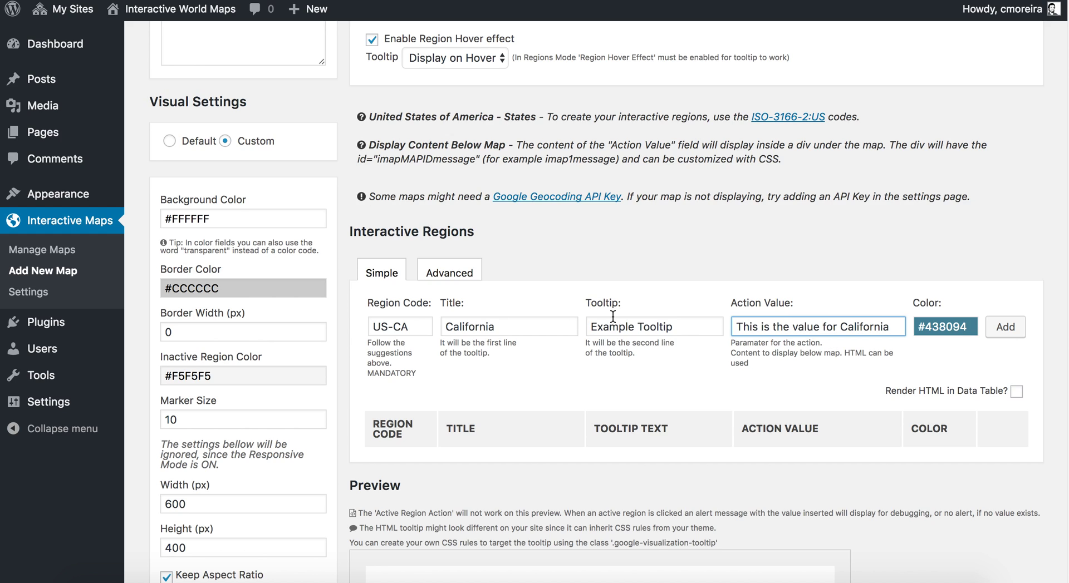
left_click(1011, 328)
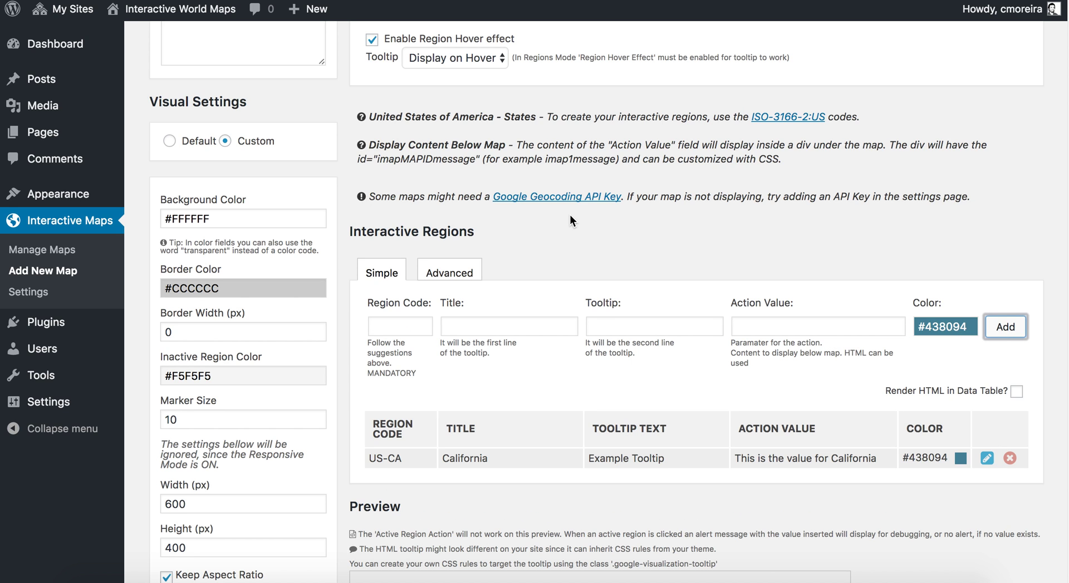
- Enter region US-TX, title Texas, tooltip 'Example' and action text 'This will be the one for Texas'
scroll(570, 215, "down", 2)
scroll(571, 215, "down", 4)
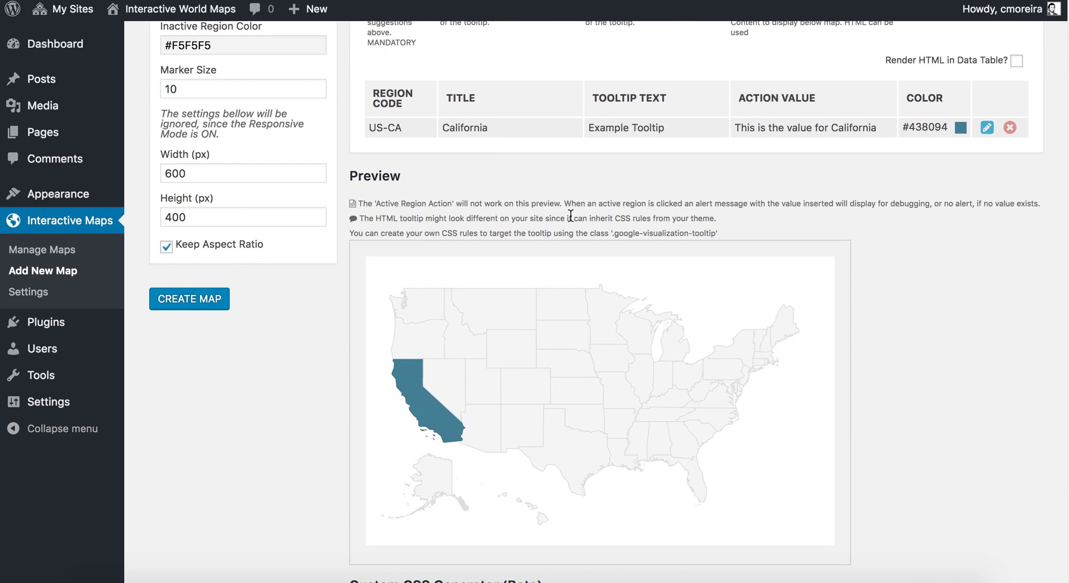
scroll(475, 202, "down", 1)
mouse_move(413, 318)
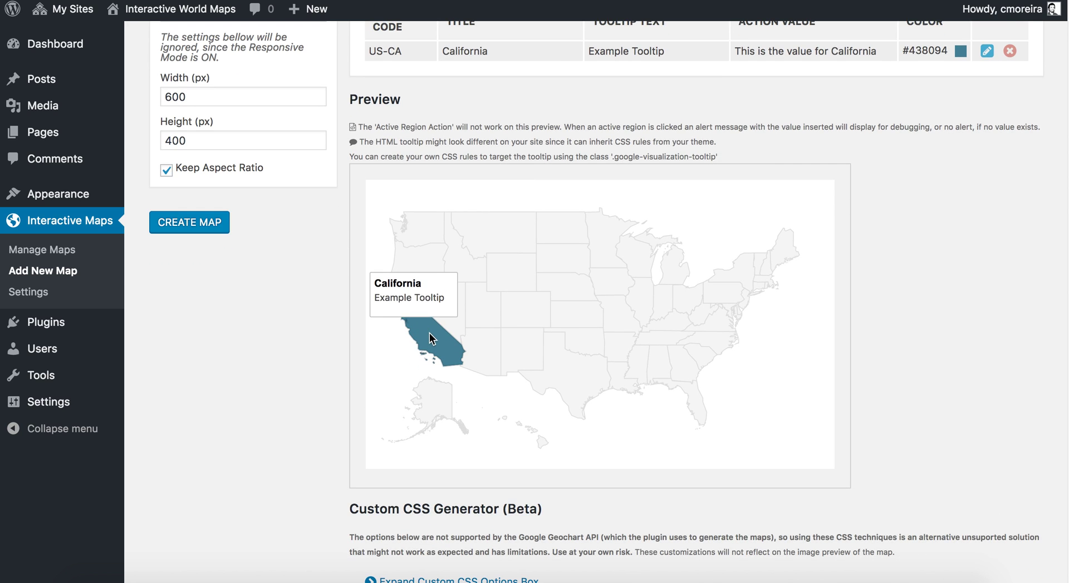
scroll(546, 172, "up", 5)
left_click(384, 121)
type("US-TX")
left_click(476, 115)
type("Texas")
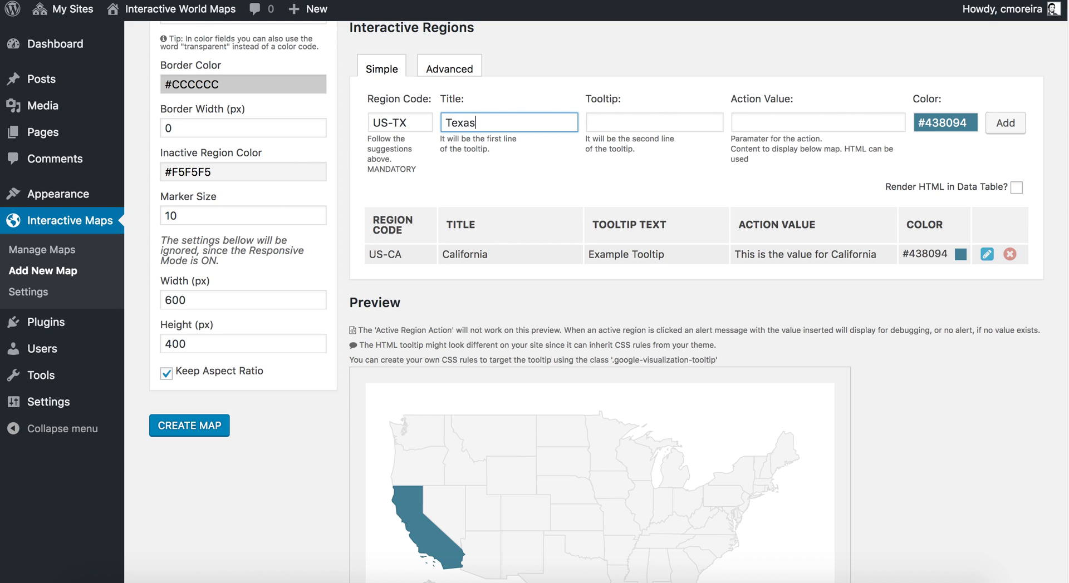
key("Tab")
type("Example")
key("Tab")
type("This wil")
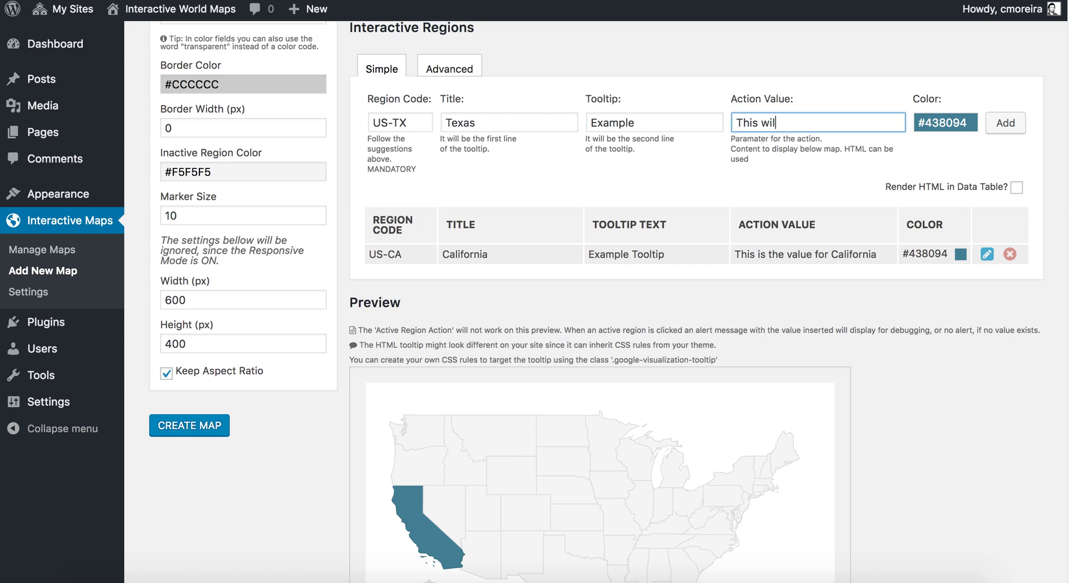
type("l be the one for Texas")
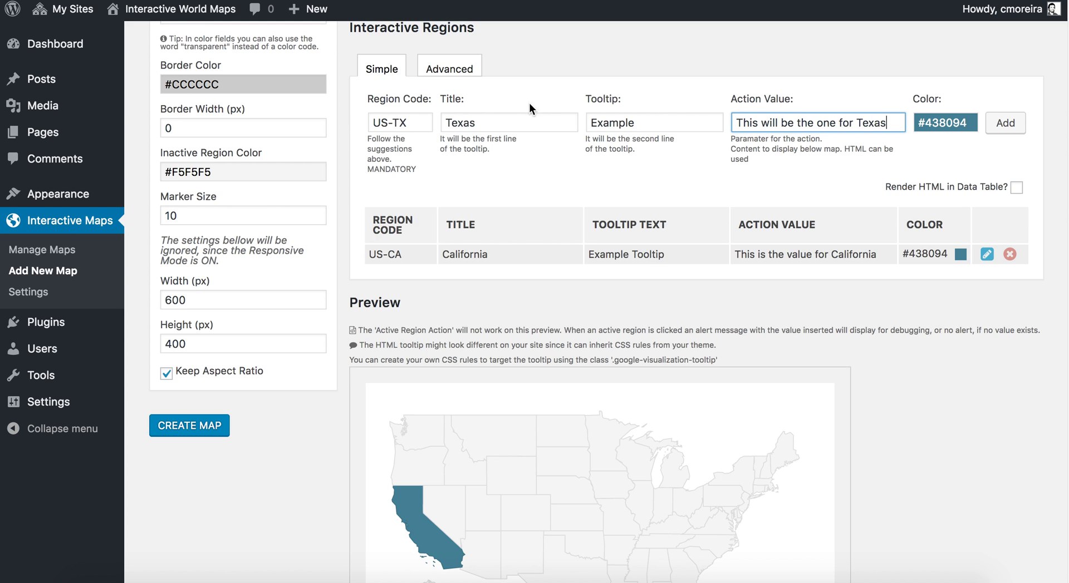
- Colour Texas green #119407, add the region, and create the map
left_click(948, 122)
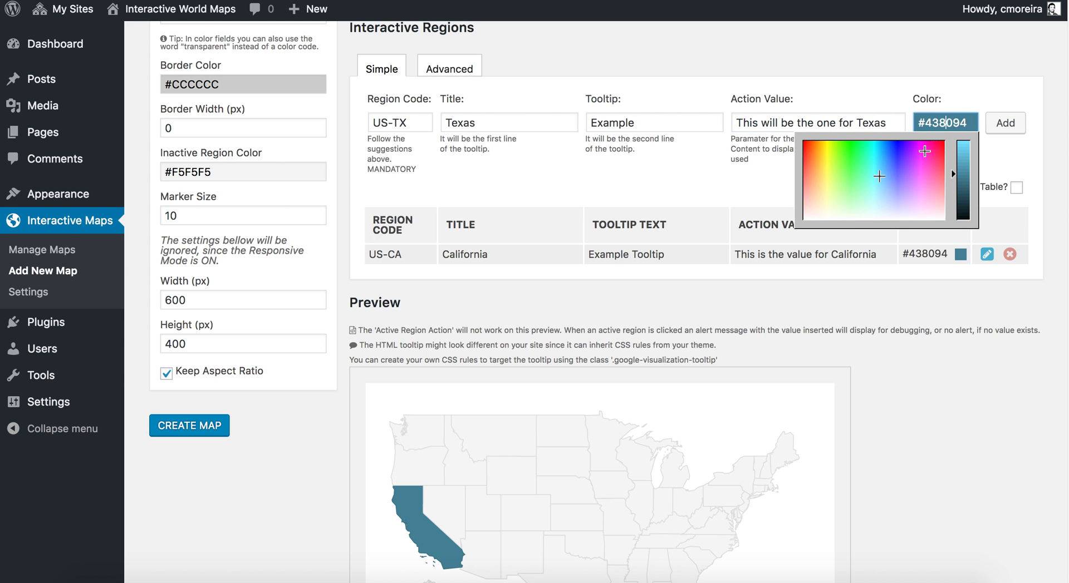
left_click(847, 145)
left_click(1004, 123)
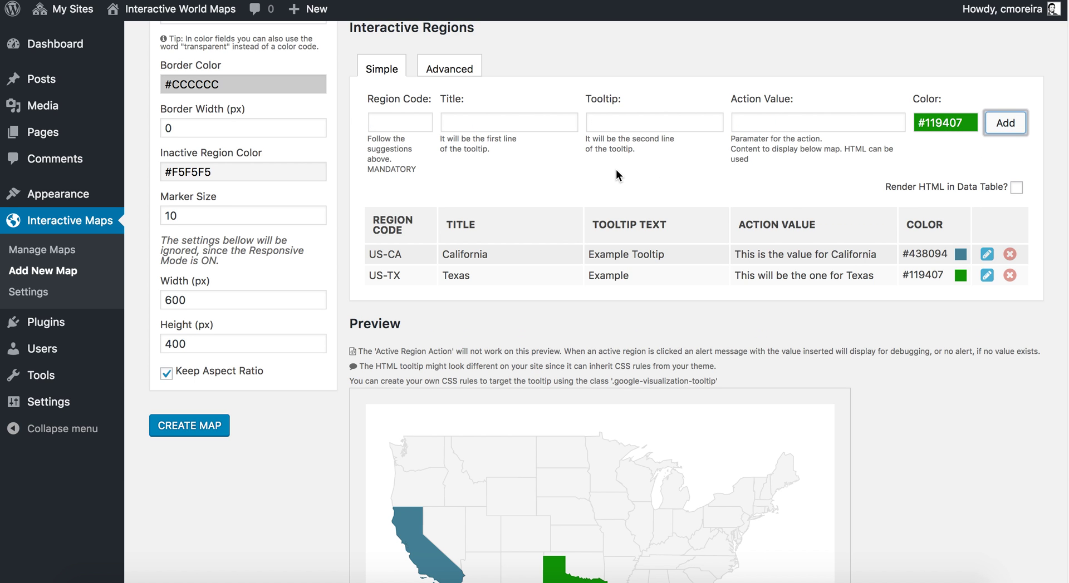
scroll(616, 169, "down", 5)
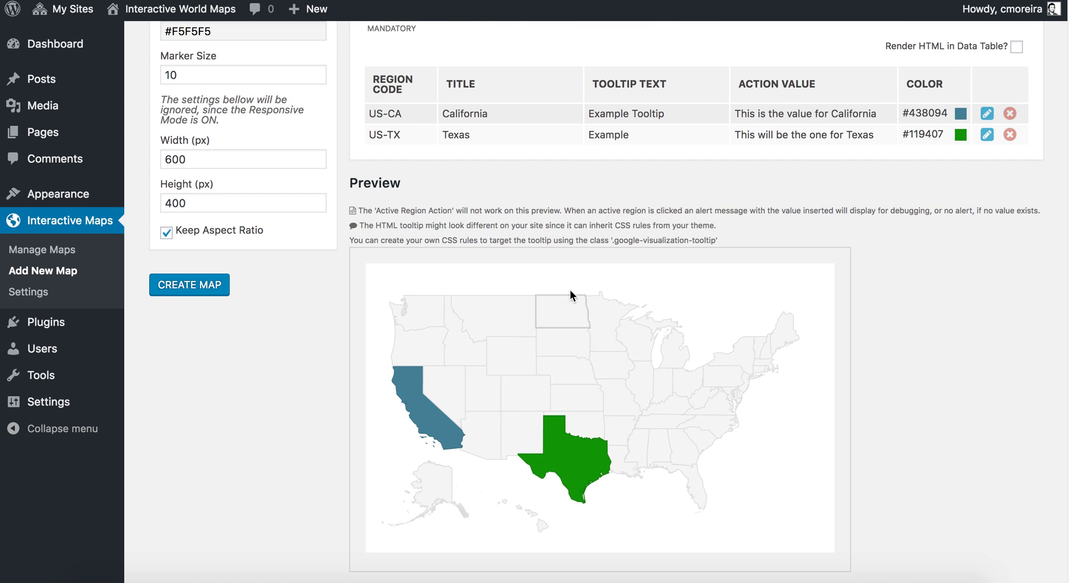
scroll(570, 292, "up", 8)
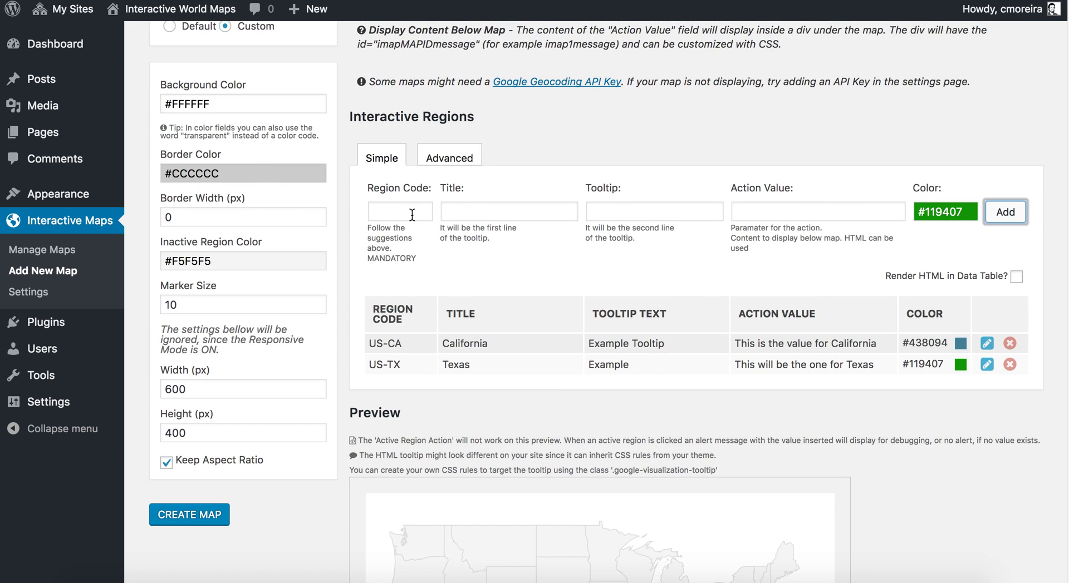
left_click(412, 214)
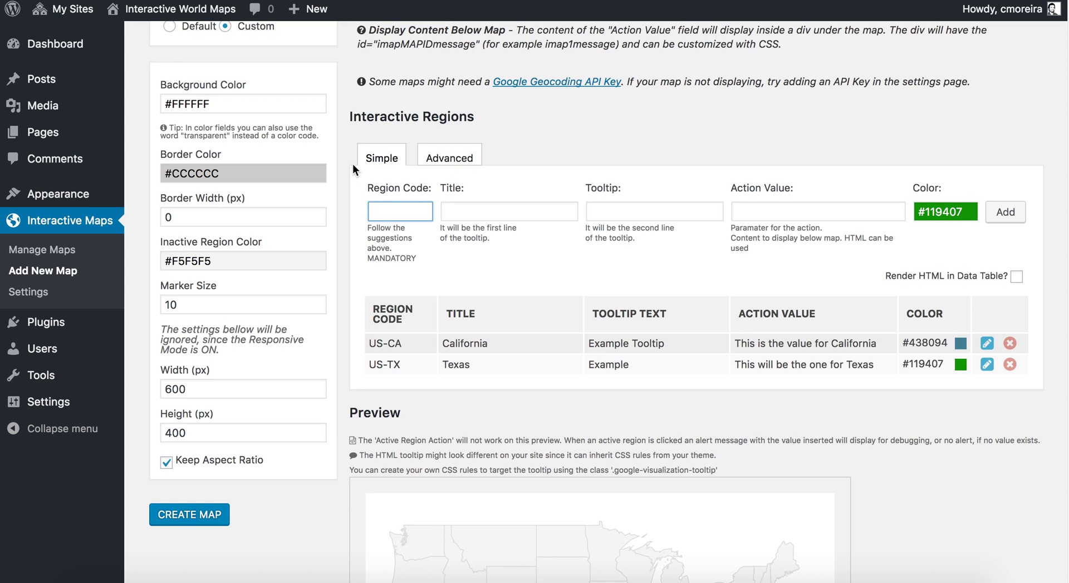
scroll(353, 164, "down", 4)
left_click(197, 411)
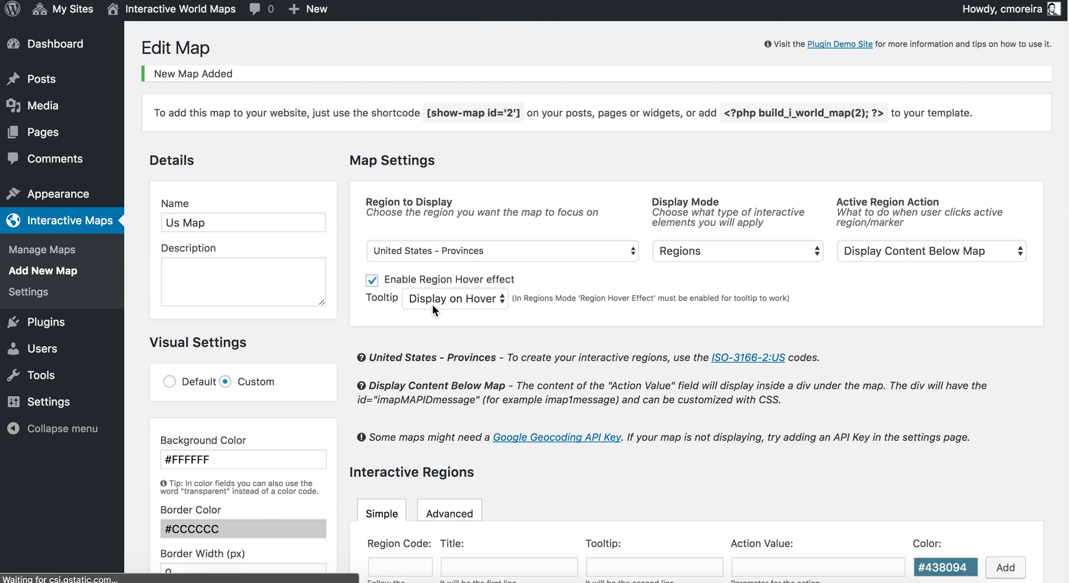
- Select the [show-map id='2'] shortcode, then open the Texas row for editing
left_click_drag(427, 113, 524, 134)
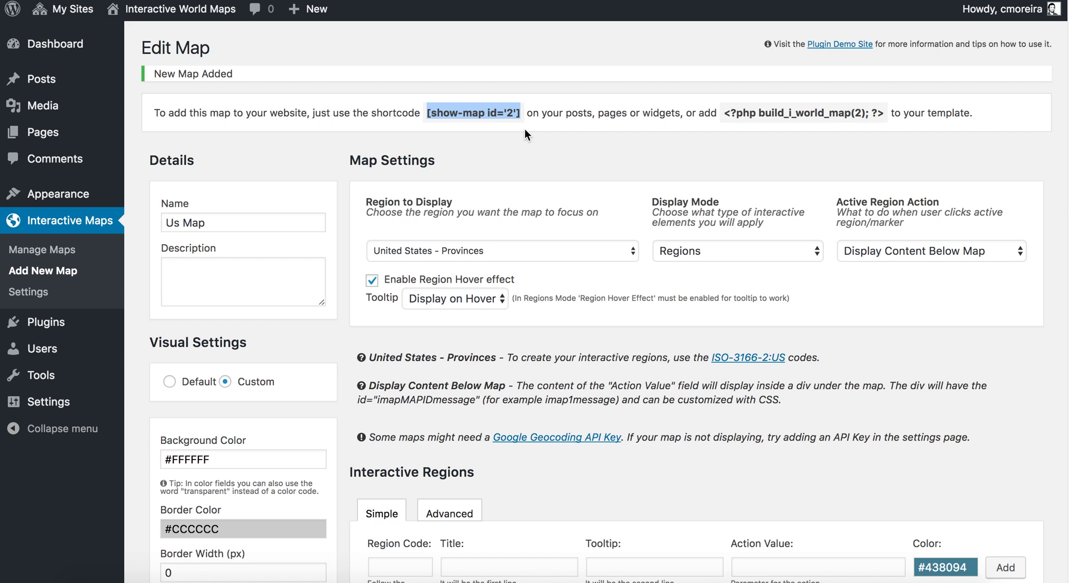
scroll(542, 174, "down", 5)
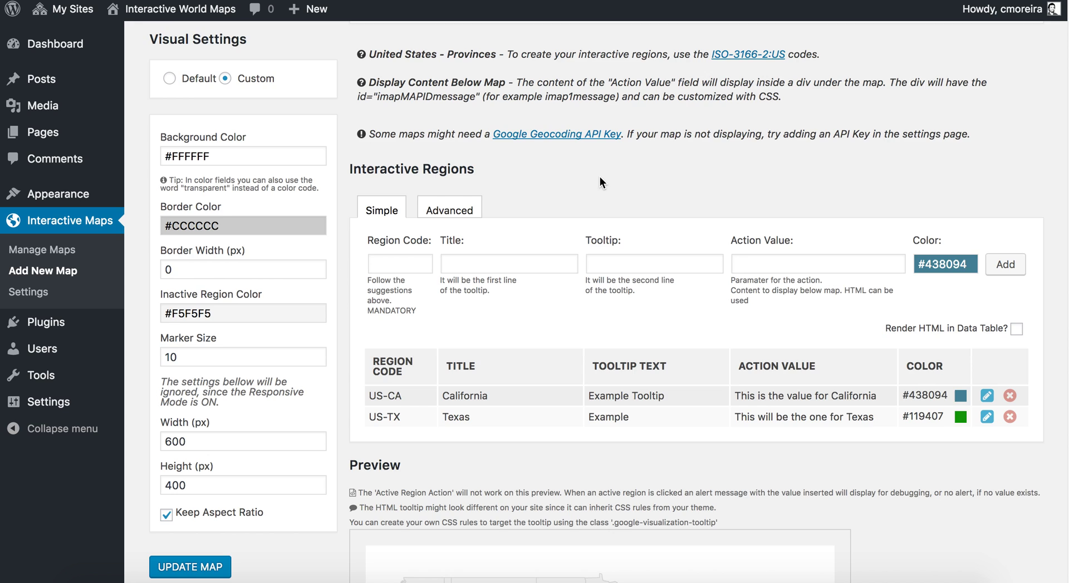
scroll(600, 176, "down", 4)
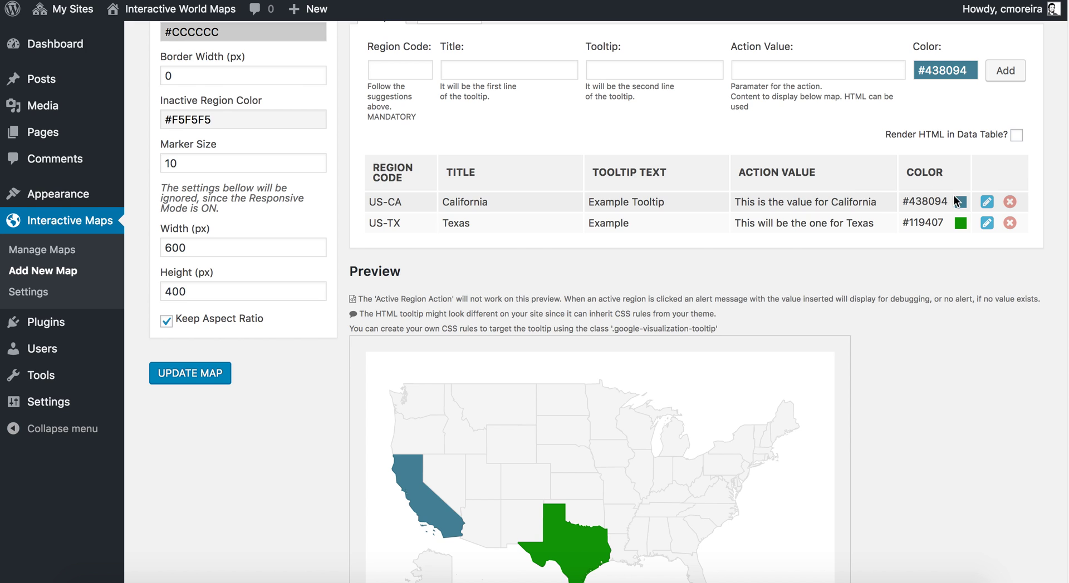
left_click(988, 223)
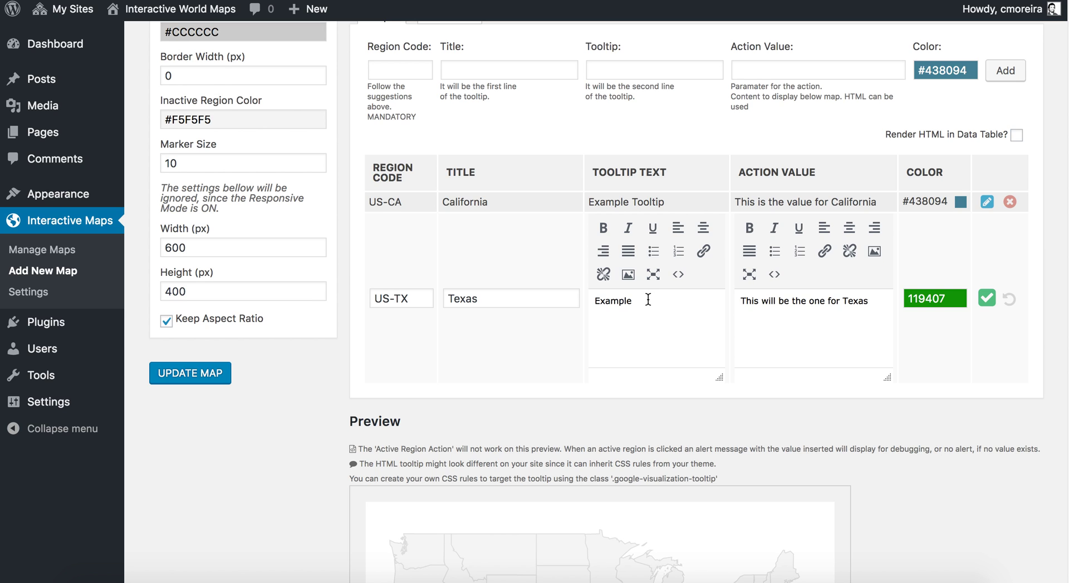
- Make the Texas tooltip a bold, italic 'Example.' and save the Texas row
left_click_drag(648, 299, 592, 301)
left_click(603, 227)
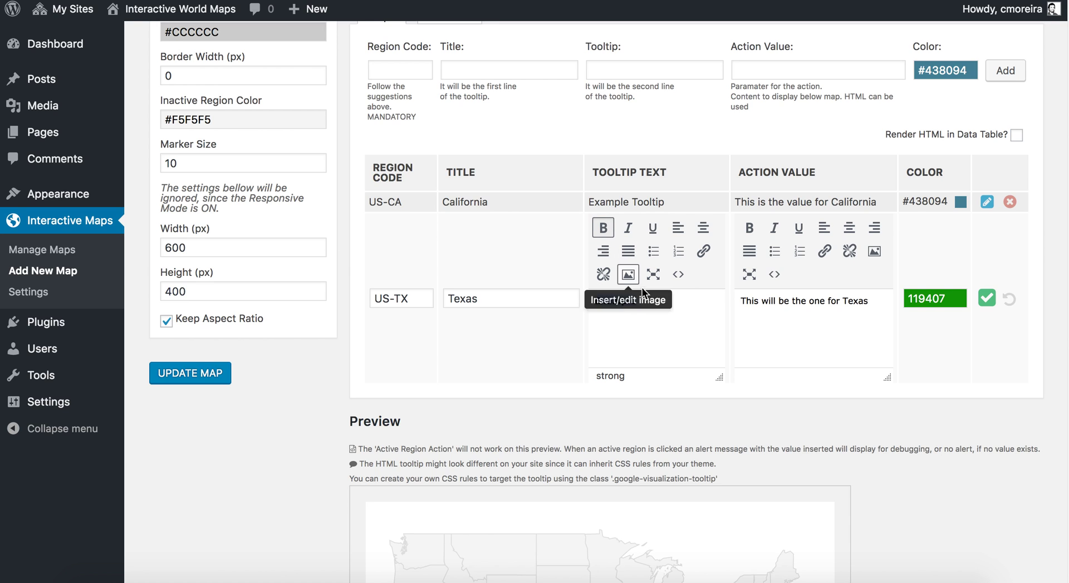
left_click(648, 296)
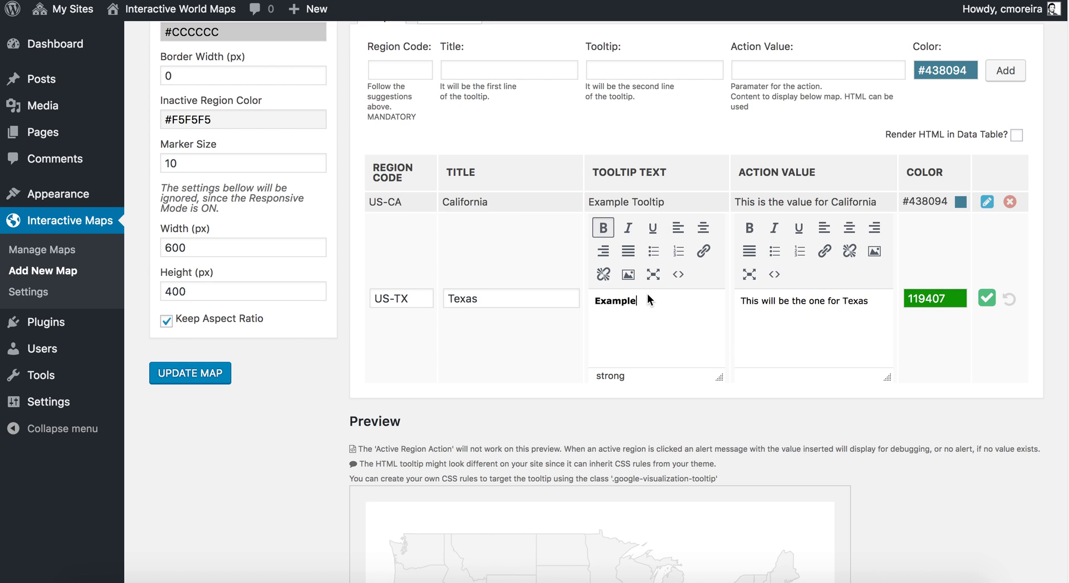
type(".")
left_click_drag(645, 304, 573, 301)
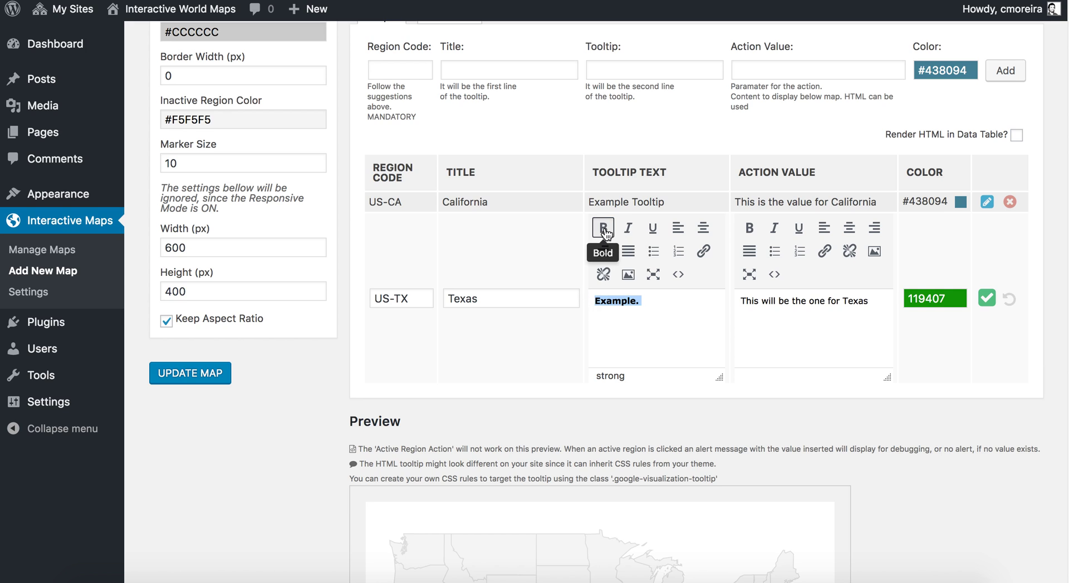
left_click(628, 228)
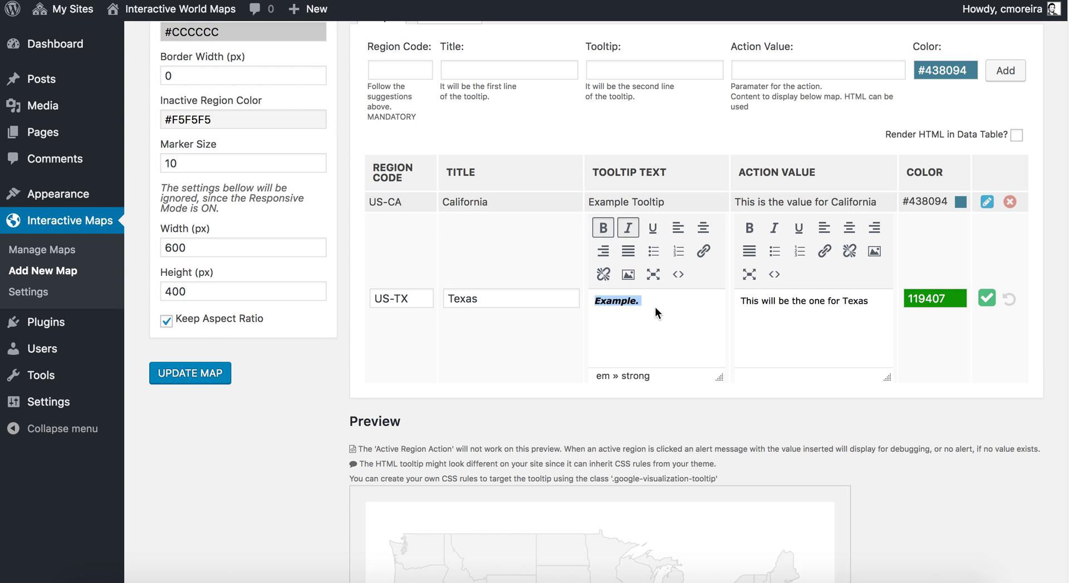
left_click(655, 306)
left_click(987, 298)
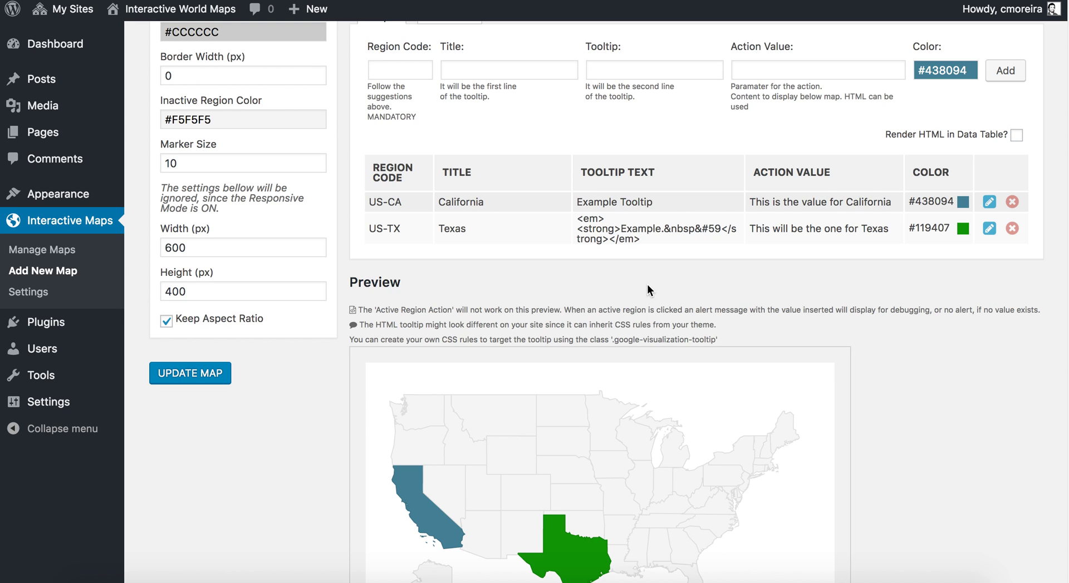
scroll(498, 269, "down", 3)
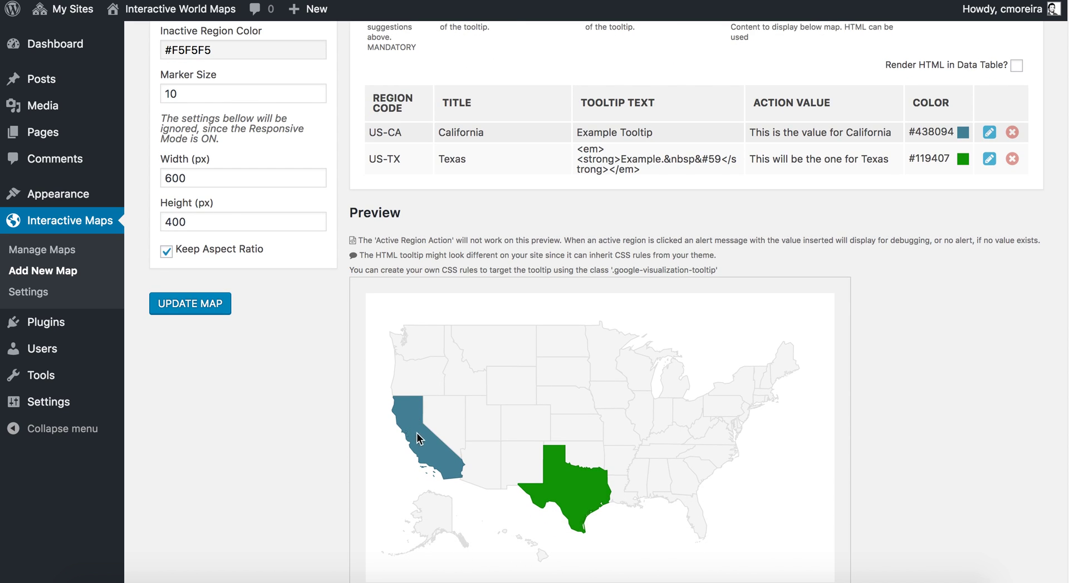
- Tick 'Render HTML in Data Table?' so Texas's tooltip shows as formatted text
mouse_move(574, 487)
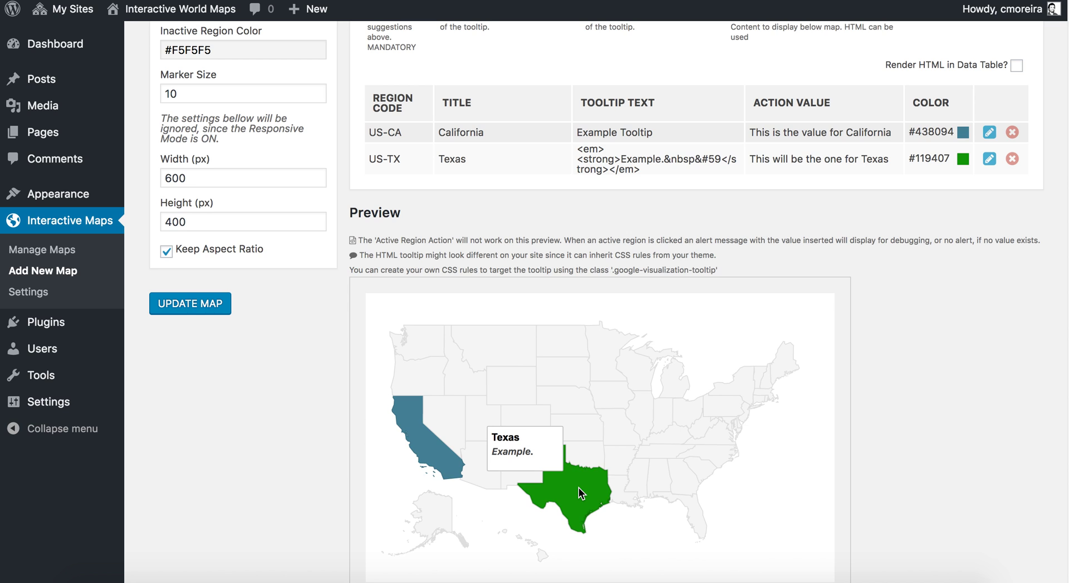
scroll(702, 315, "up", 5)
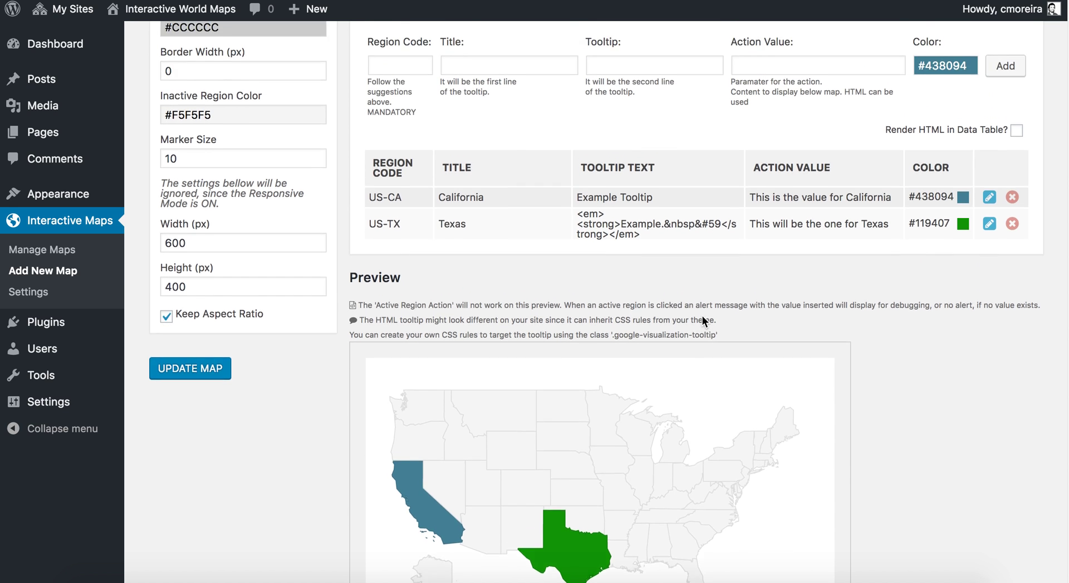
left_click_drag(577, 314, 689, 333)
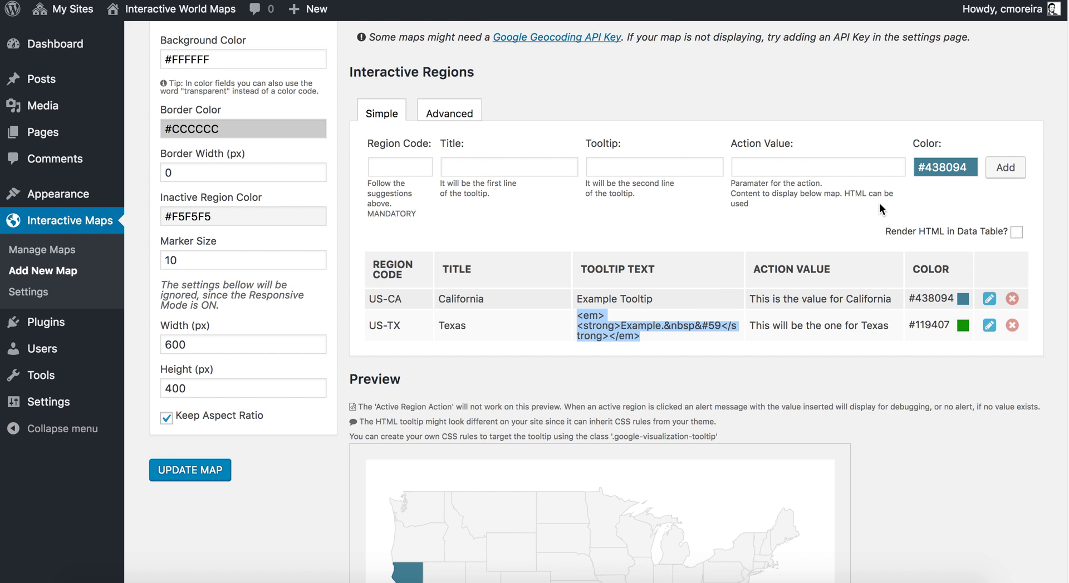
left_click(1018, 233)
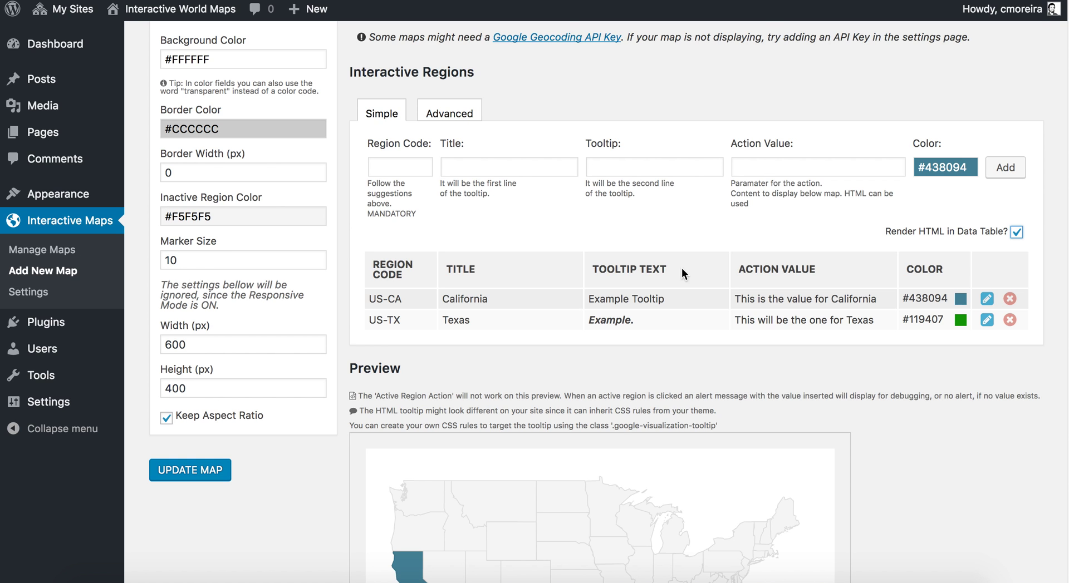
scroll(683, 285, "down", 5)
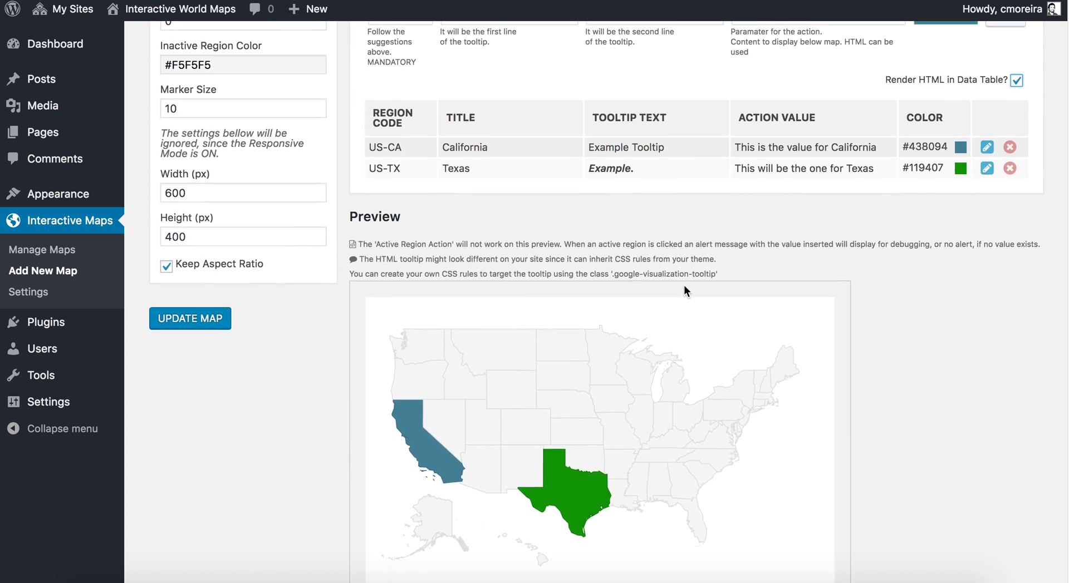
scroll(683, 285, "up", 10)
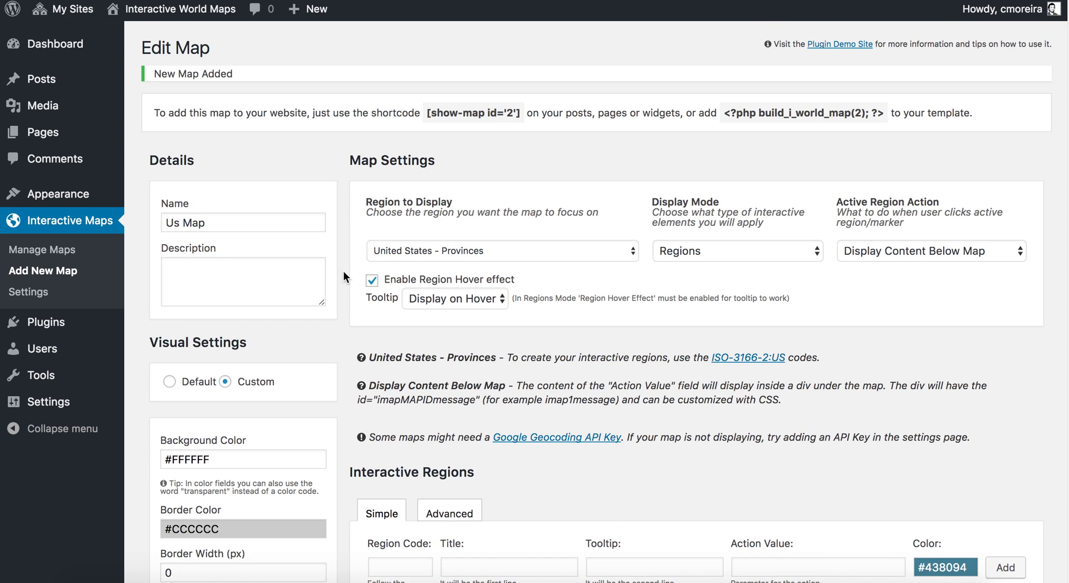
- Select the [show-map id='2'] shortcode on the Edit Map page to copy it
scroll(340, 271, "down", 7)
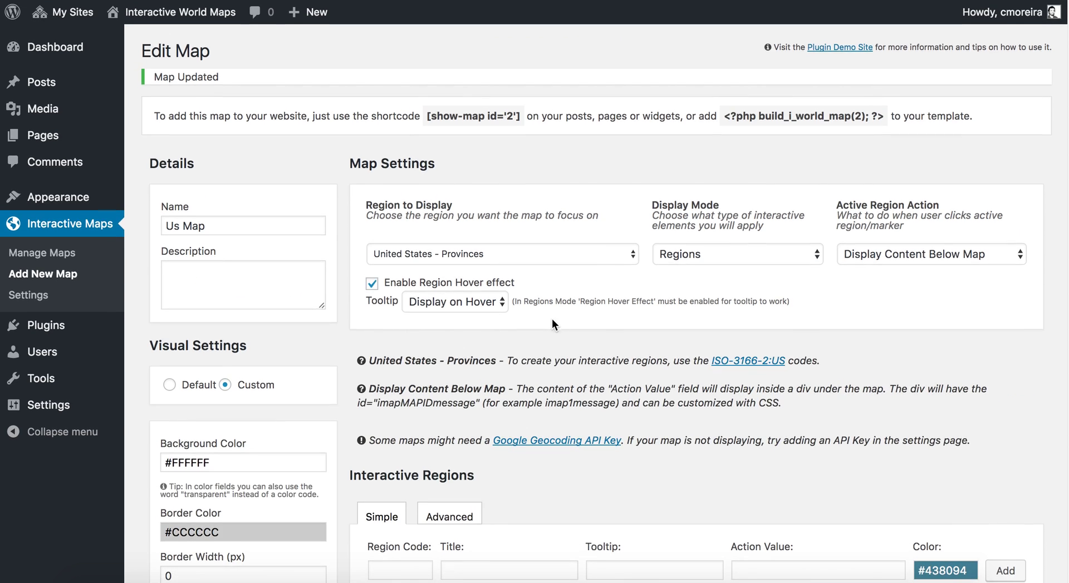
left_click_drag(427, 115, 523, 114)
key("super+c")
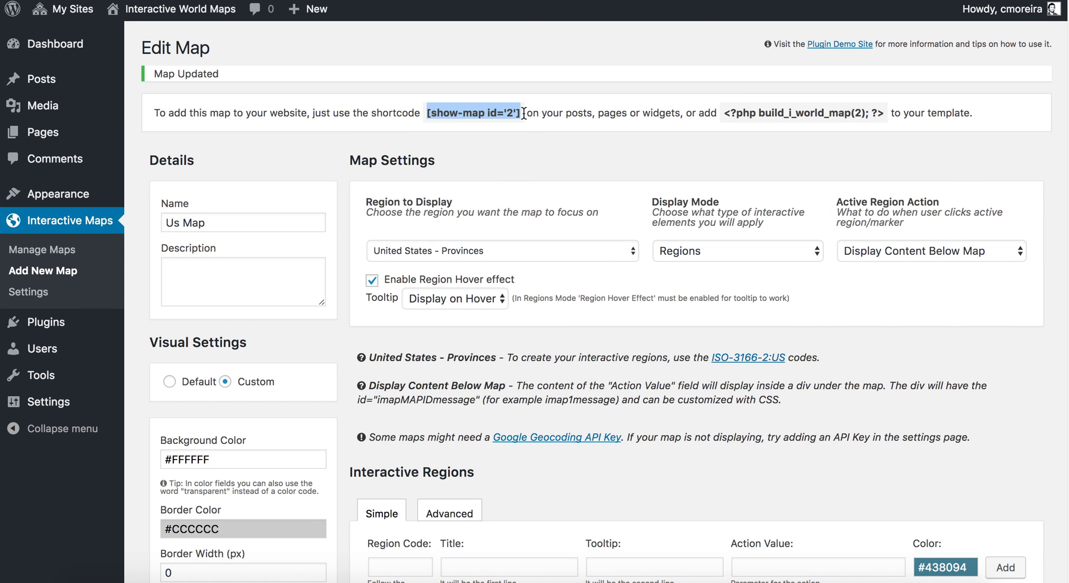
- Create a new WordPress page titled 'US Map'
mouse_move(67, 135)
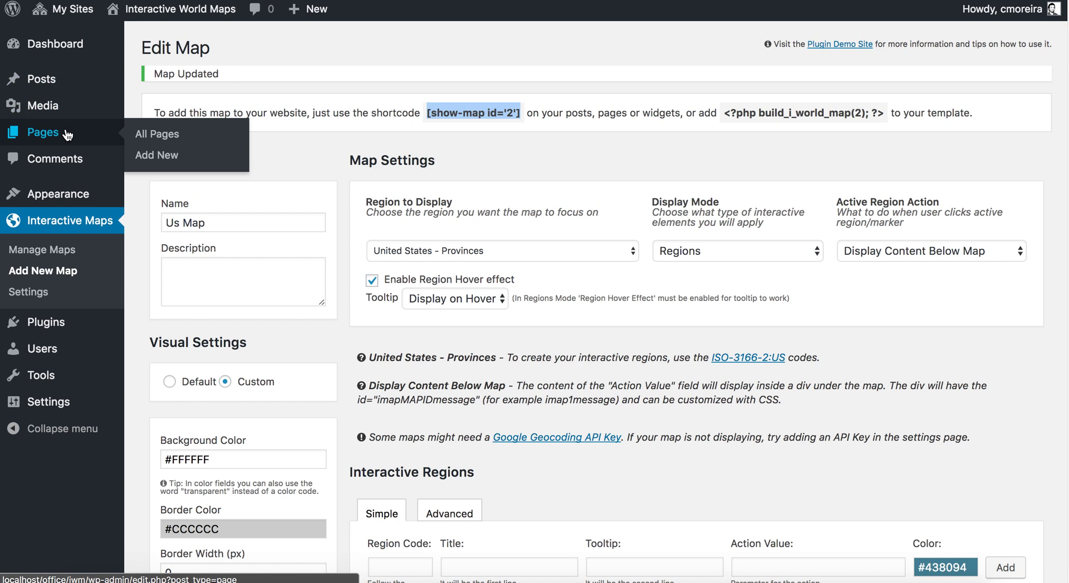
left_click(161, 155)
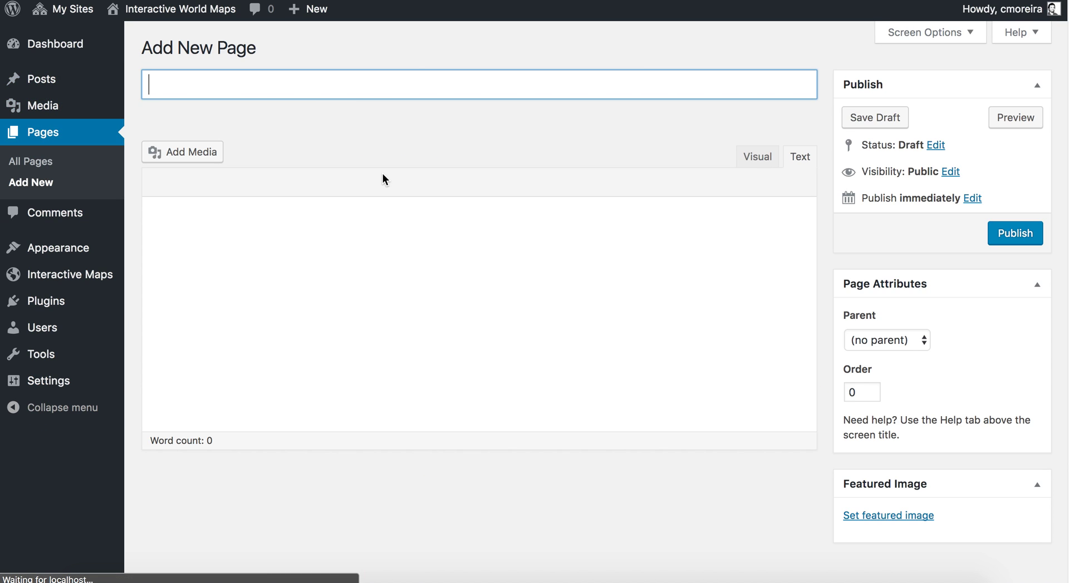
left_click(295, 94)
type("US Map")
key("Tab")
left_click(296, 95)
- Add 'Here is the map of US:' and the [show-map id='2'] shortcode to the body, then publish
type("Here")
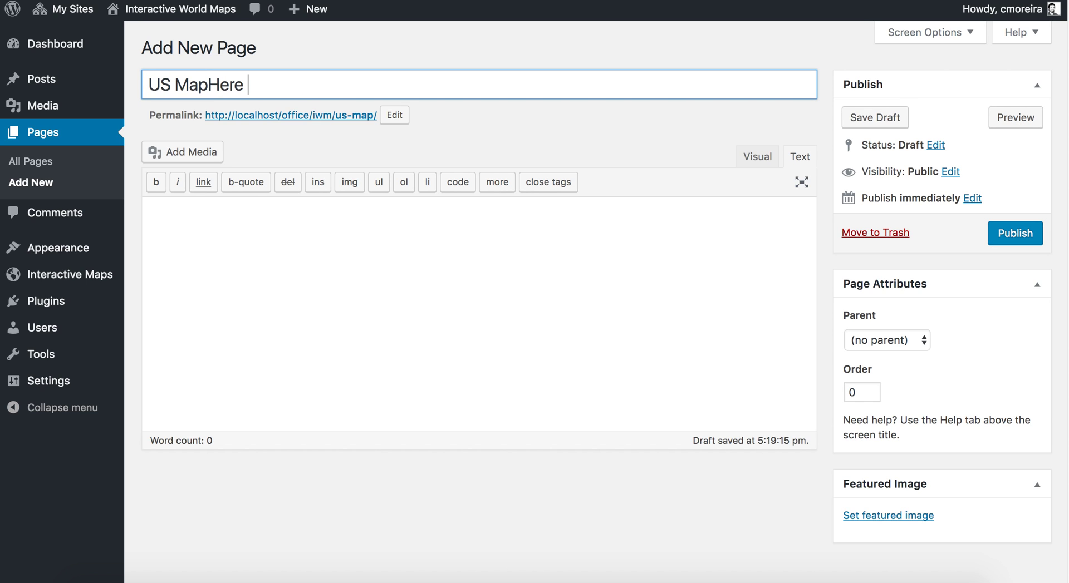
key("BackSpace")
key("BackSpace")
key("BackSpace")
key("BackSpace")
key("BackSpace")
key("Tab")
type("Here is the map of US:")
key("Return")
key("Return")
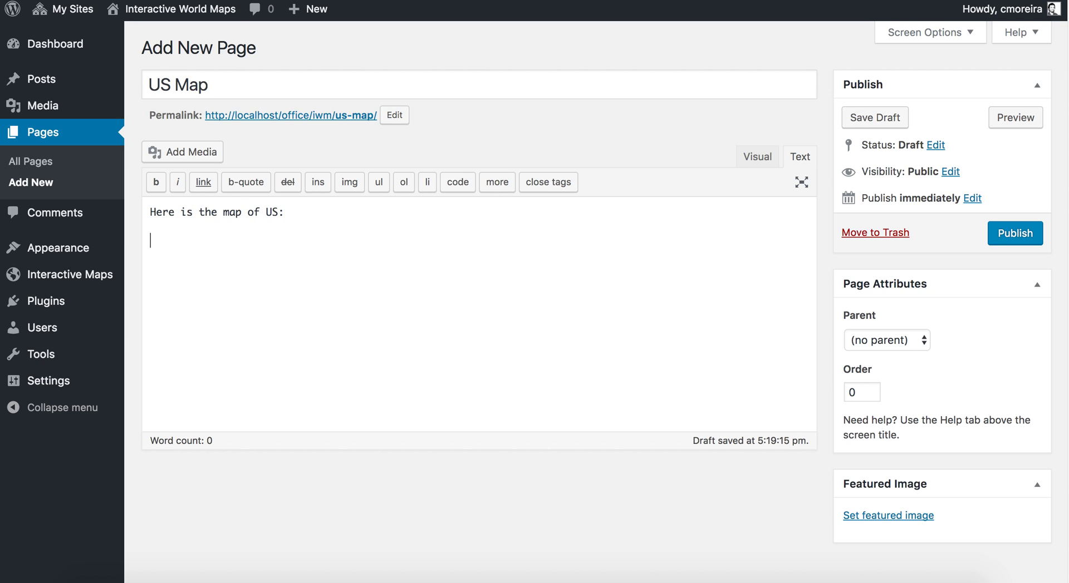
key("super+v")
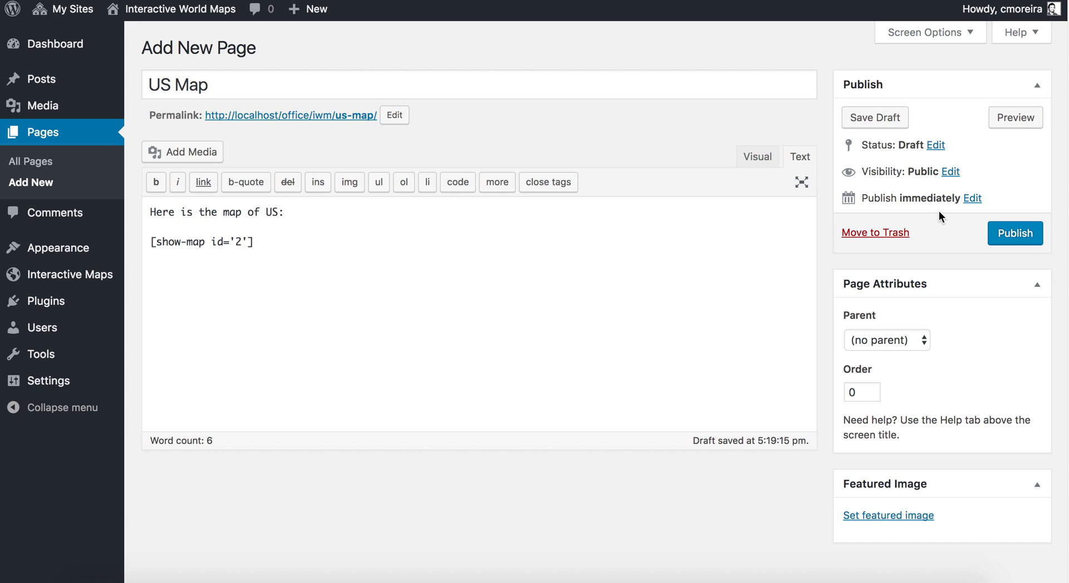
left_click(1016, 235)
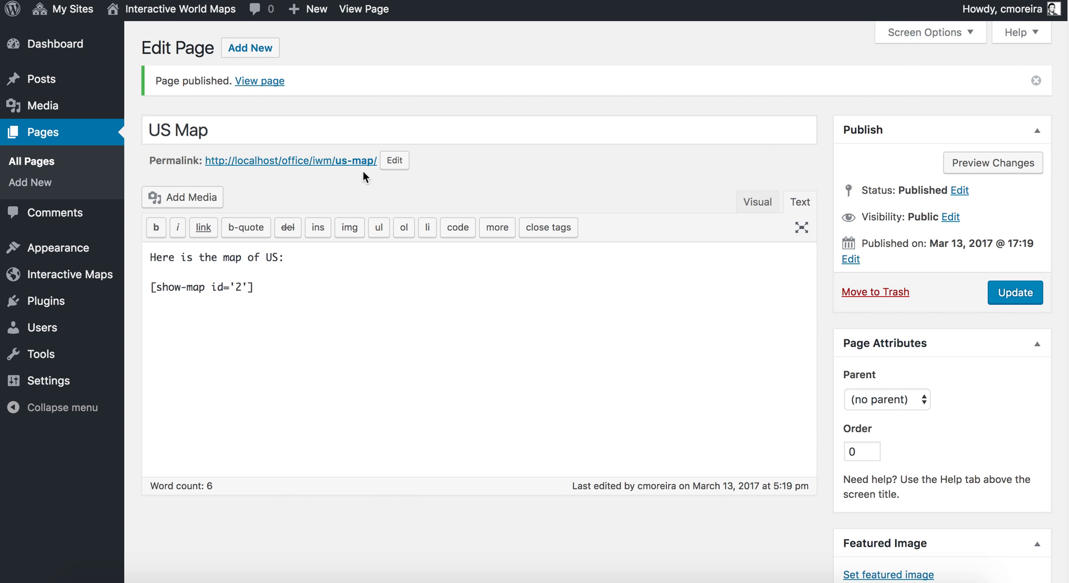
left_click_drag(310, 162, 298, 6)
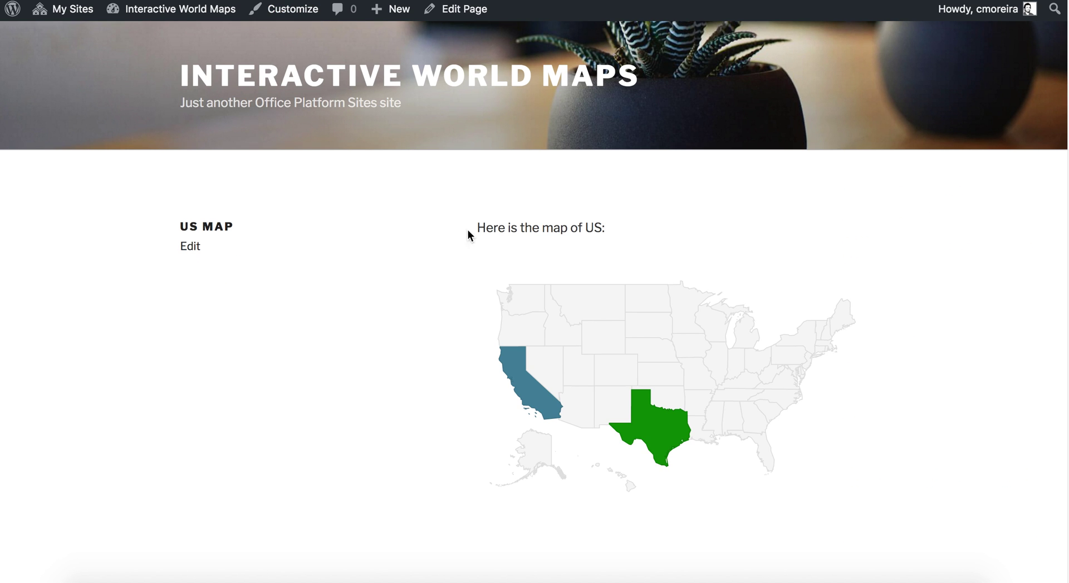
mouse_move(531, 387)
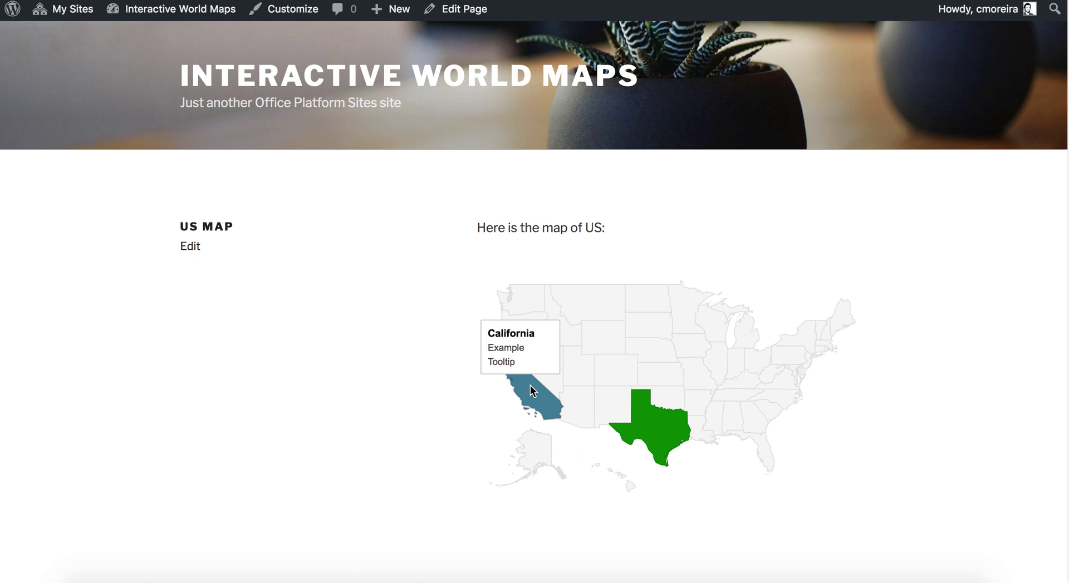
scroll(598, 255, "down", 1)
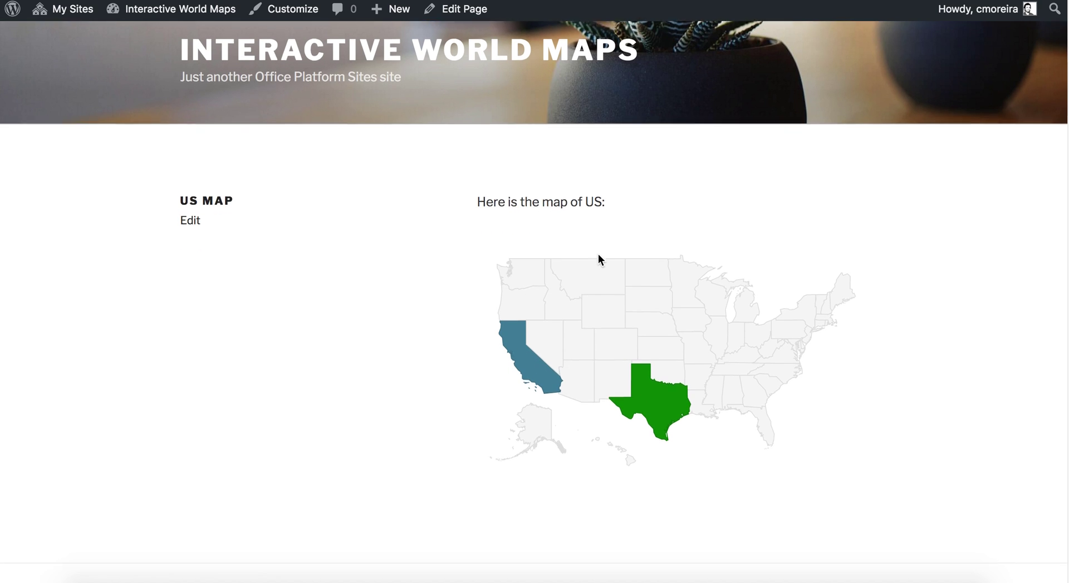
scroll(599, 258, "down", 2)
left_click(533, 317)
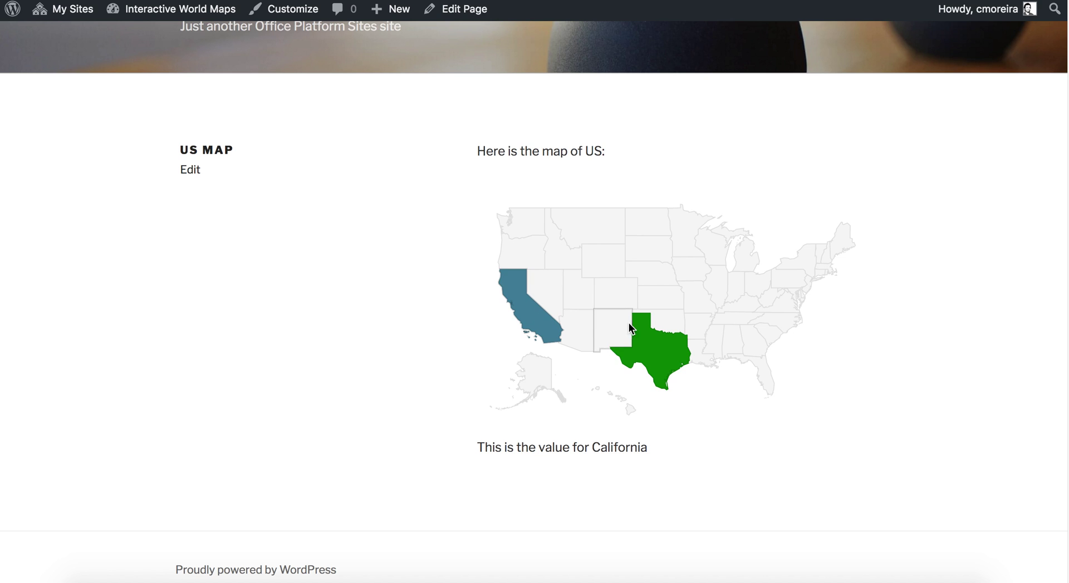
left_click(658, 351)
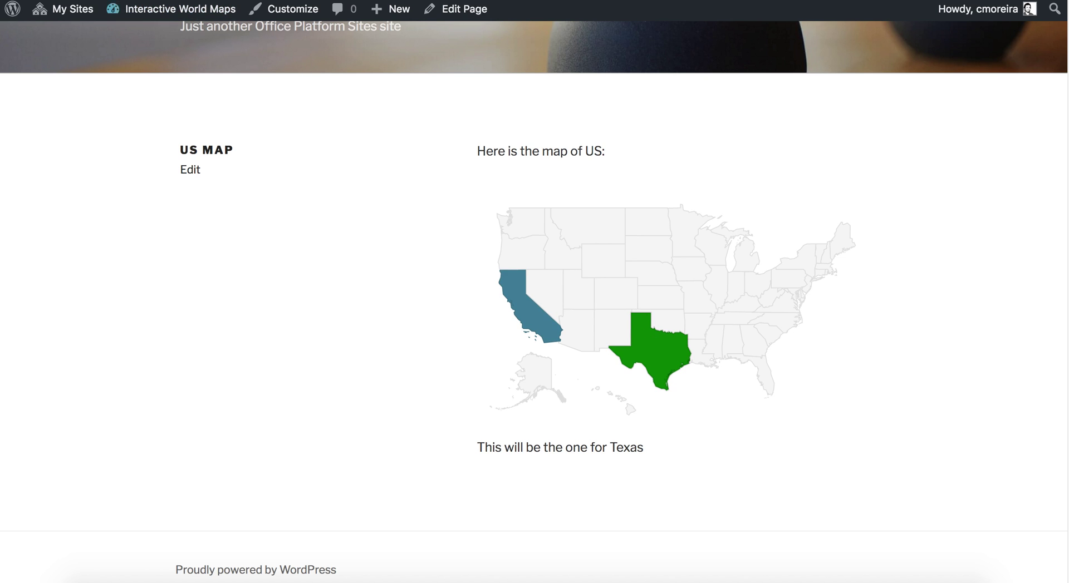
key("super+bracketleft")
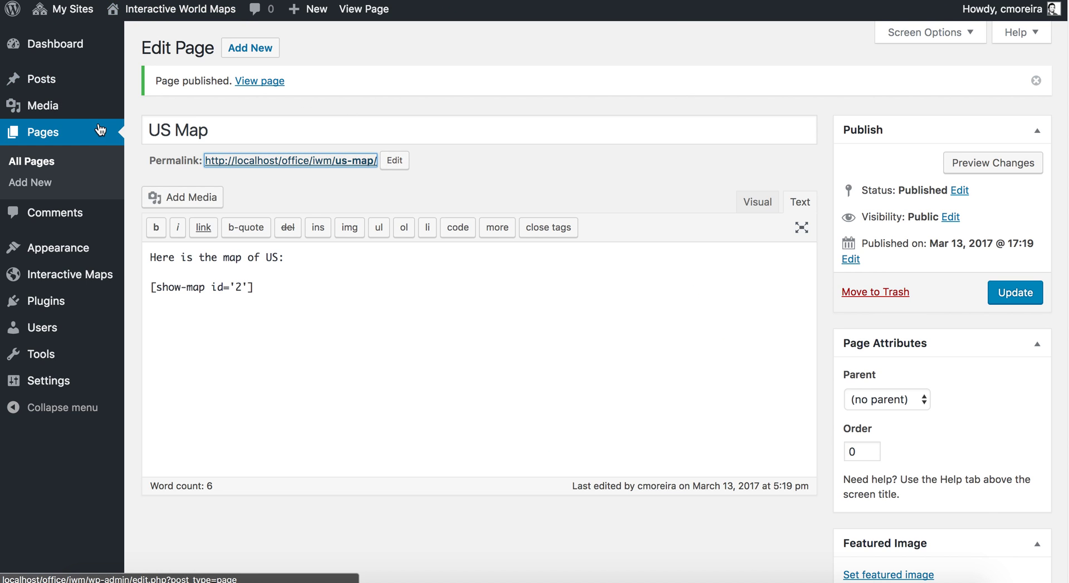
- Go to Interactive Maps > Manage Maps to list the saved Us Map entry
mouse_move(83, 287)
left_click(152, 278)
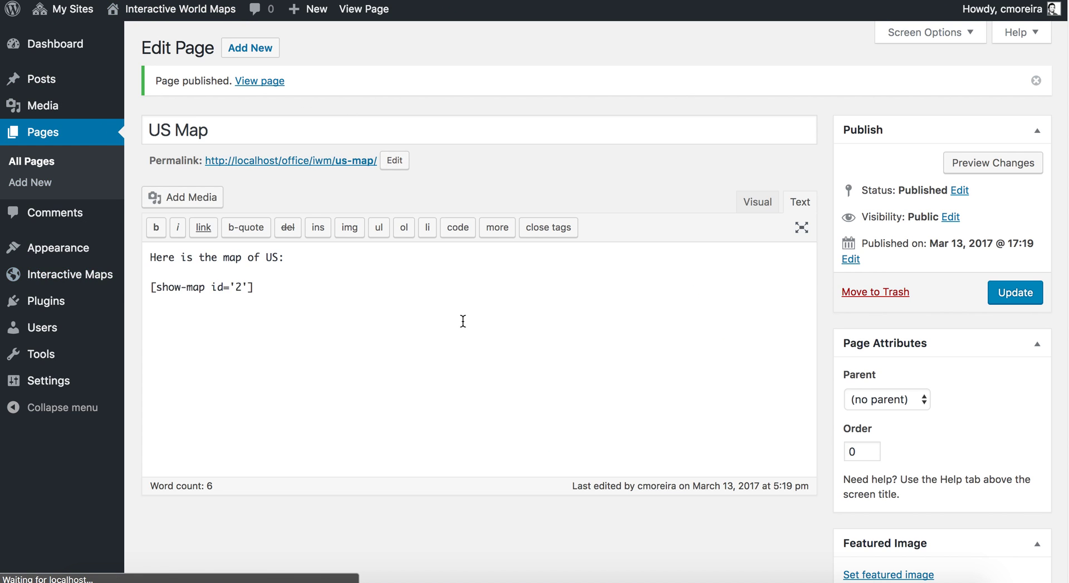